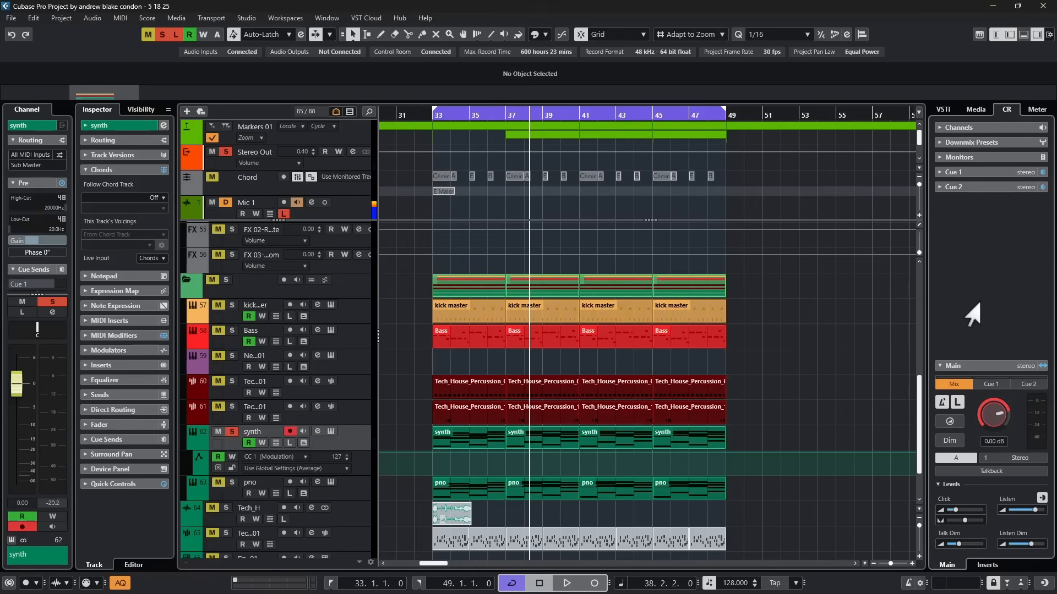
# Open the project's Pool and expand the Vocals_120_Cm_In The End_Lead_05_AKB clip
pyautogui.hotkey('ctrl', 'p')
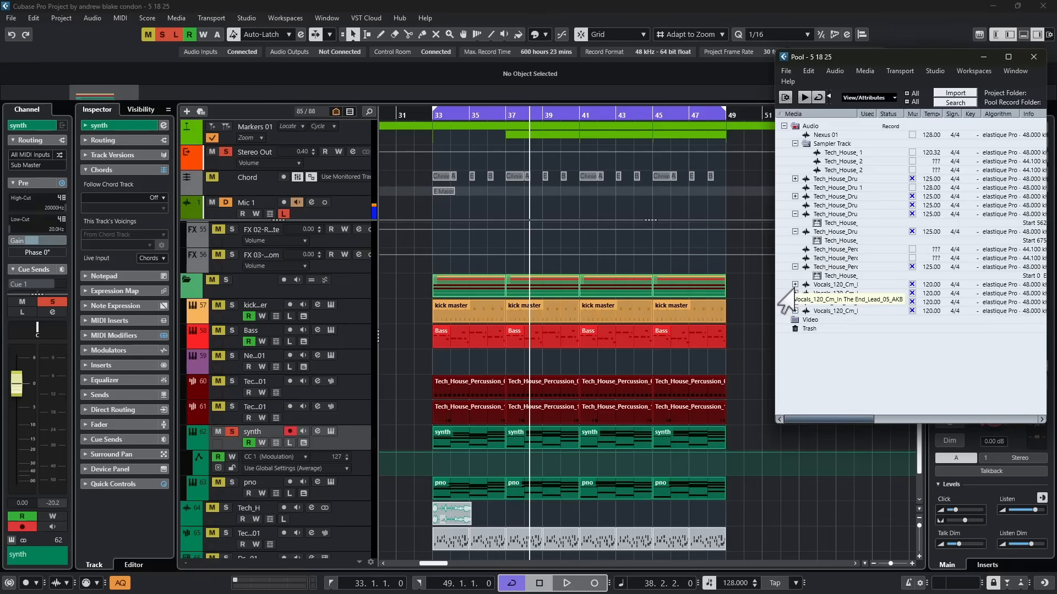
pyautogui.click(795, 285)
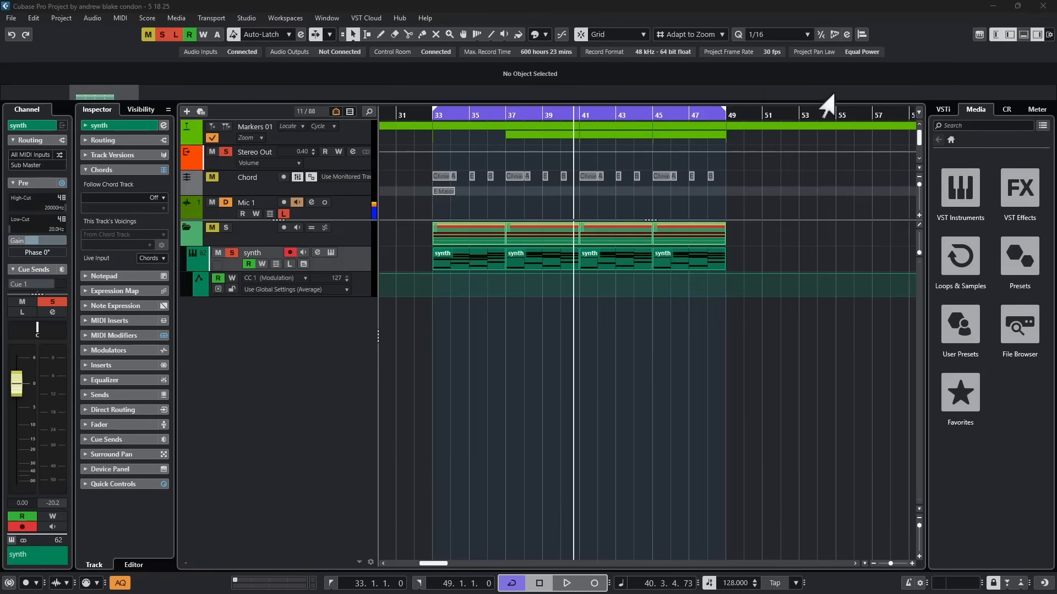
# Open the Dance Floor Tech House set in Loops & Samples with the "loop drum" search filter
pyautogui.click(943, 272)
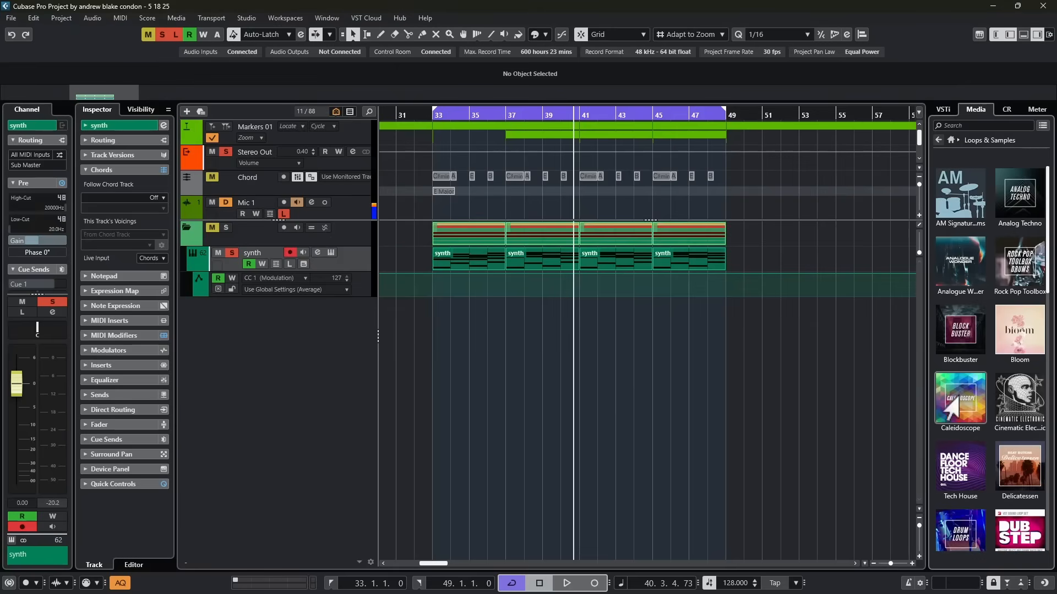
pyautogui.click(968, 459)
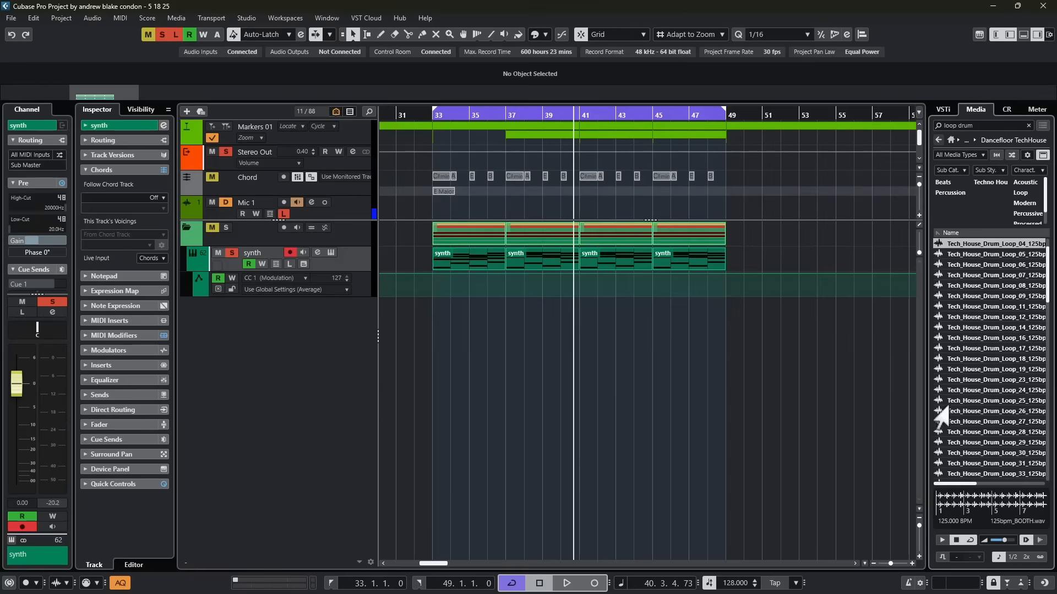
pyautogui.click(1007, 126)
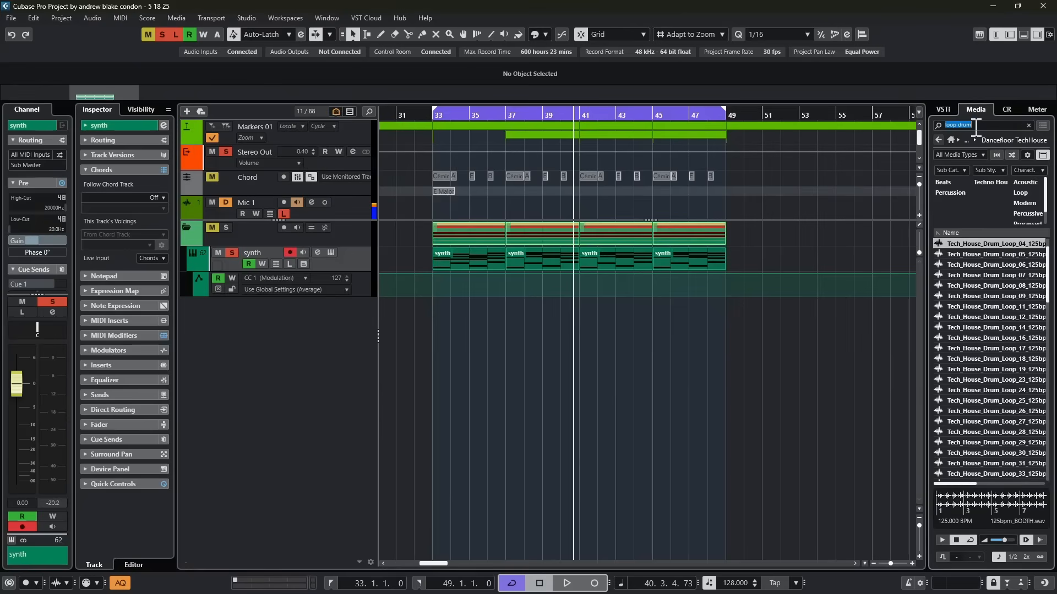
# Audition Tech_House_Drum_Loop_14, 16 and 17, and stop the preview
pyautogui.click(969, 329)
pyautogui.click(968, 338)
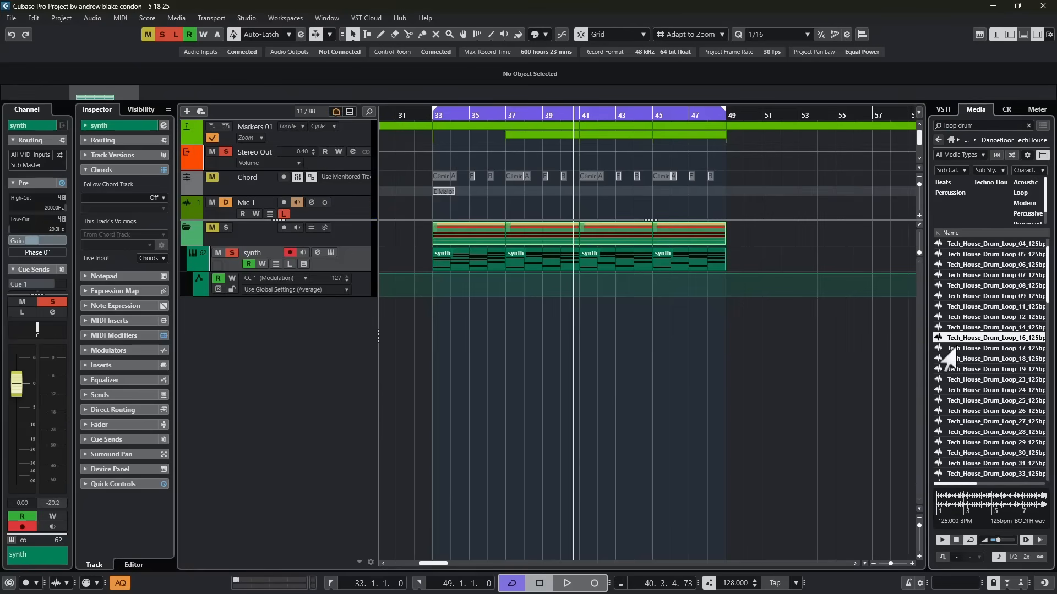
pyautogui.click(955, 350)
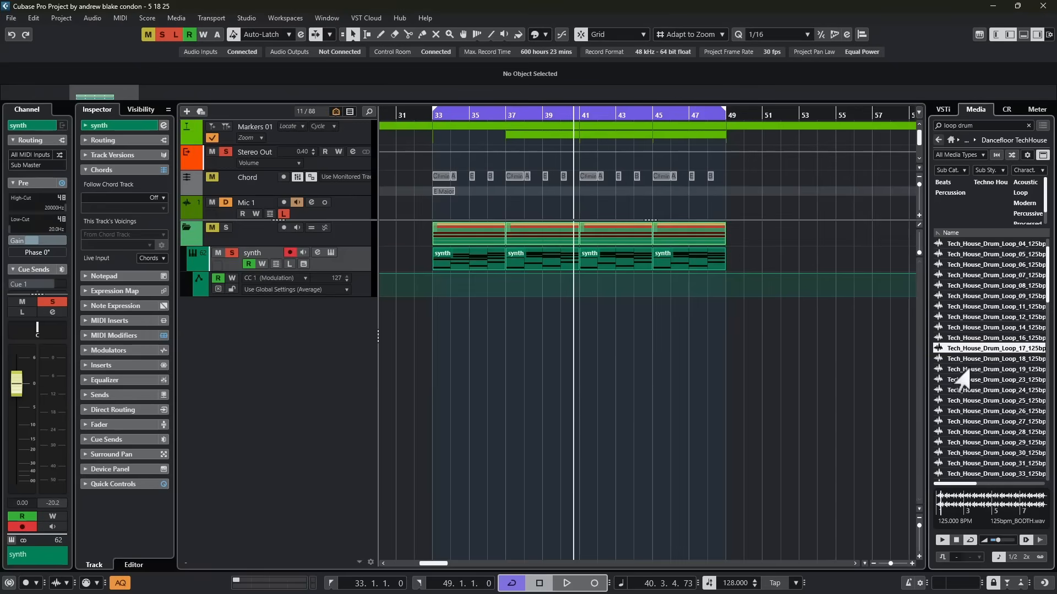
pyautogui.click(957, 540)
# Insert Tech_House_Drum_Loop_12 through Tech_House_Drum_Loop_19 into the project at bar 33, each on a different track
pyautogui.click(957, 319)
pyautogui.keyDown('shift'); pyautogui.click(962, 370); pyautogui.keyUp('shift')
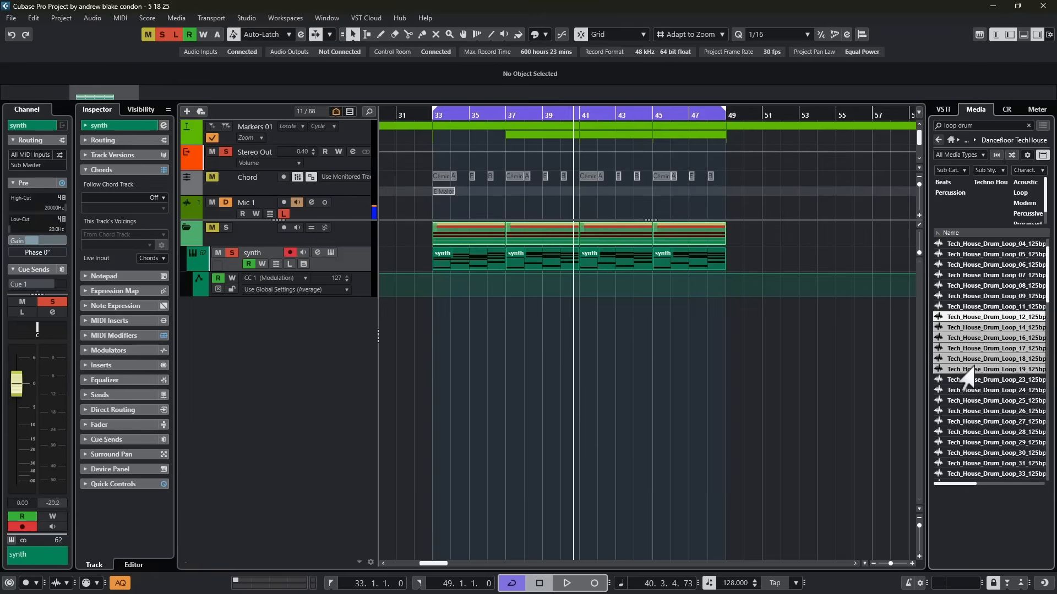
pyautogui.moveTo(962, 371); pyautogui.dragTo(485, 352)
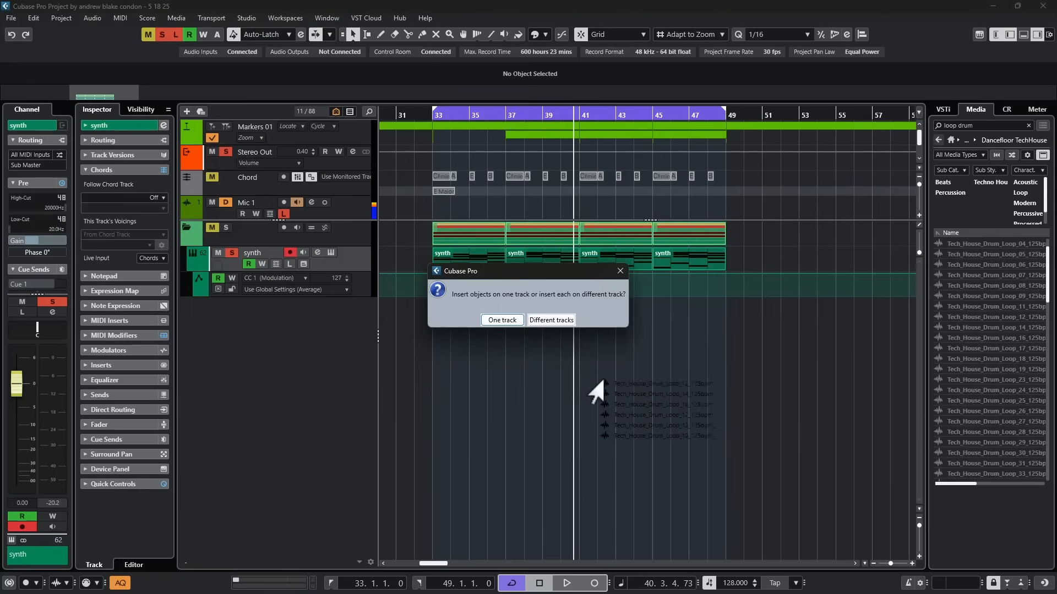
pyautogui.click(550, 321)
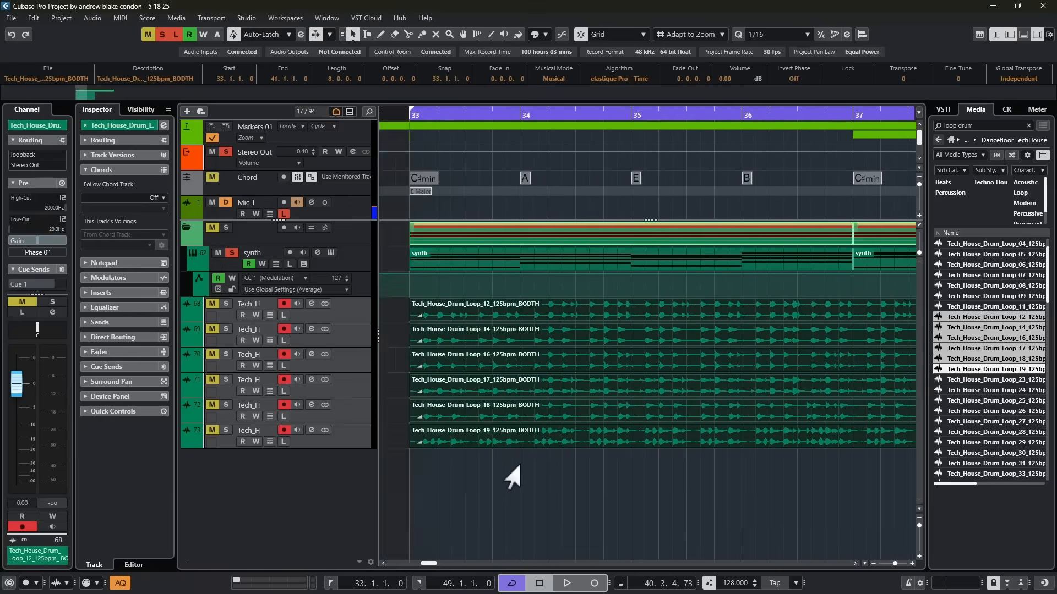
# Create a region named "1 hit" from the range 33.1.3 to 33.2.1 of the Tech_House_Drum_Loop_12 event
pyautogui.rightClick(541, 461)
pyautogui.click(554, 460)
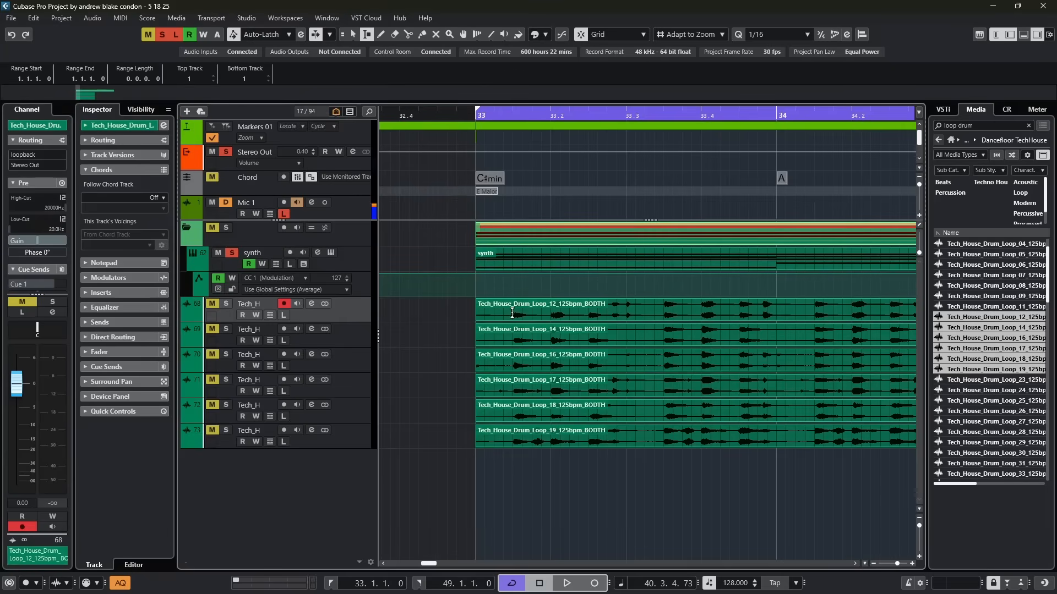
pyautogui.moveTo(512, 313); pyautogui.dragTo(550, 318)
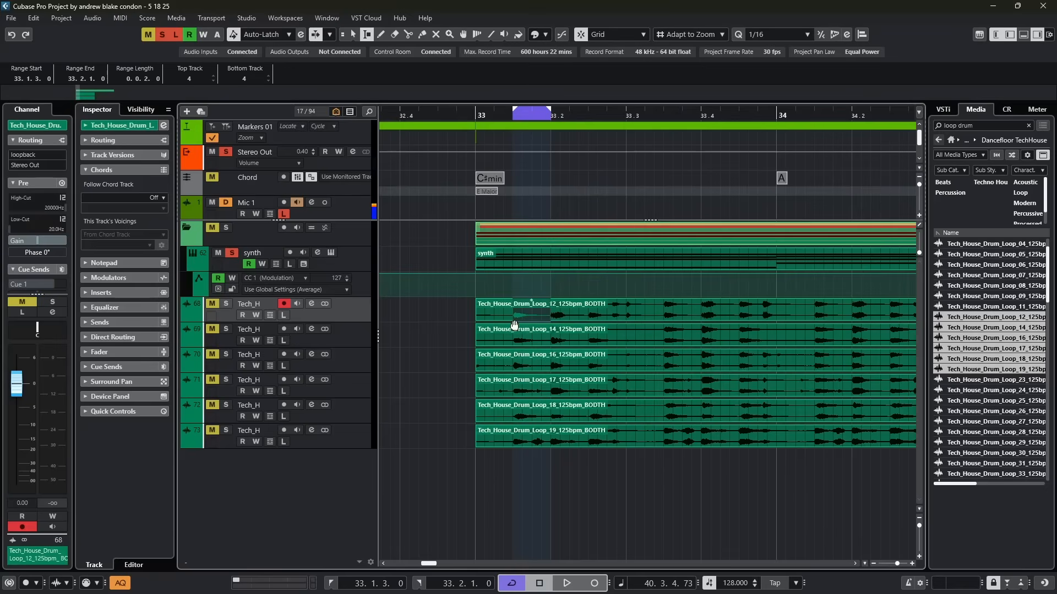
pyautogui.click(85, 18)
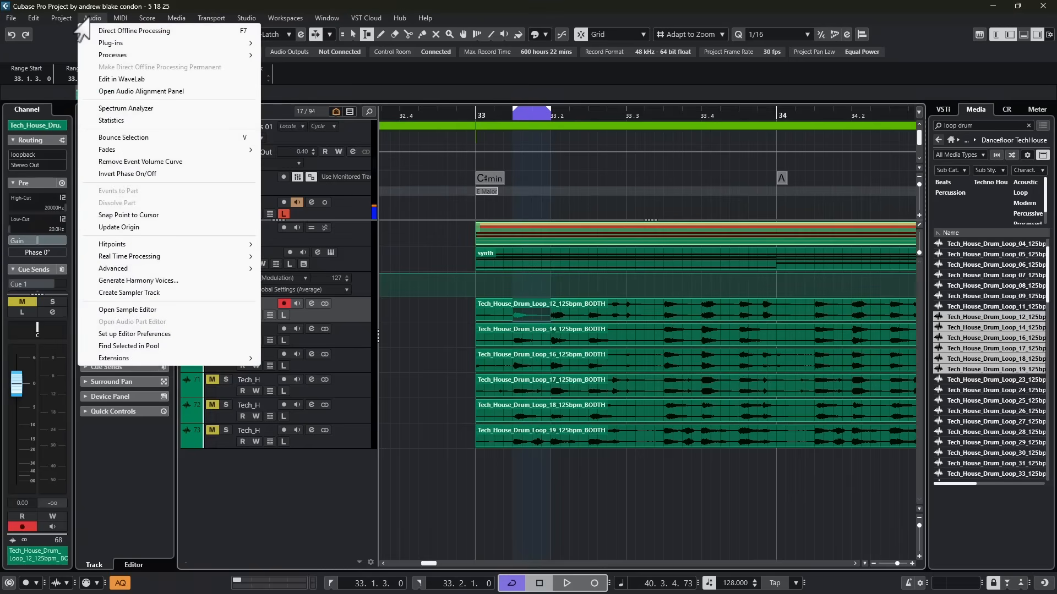
pyautogui.moveTo(105, 270)
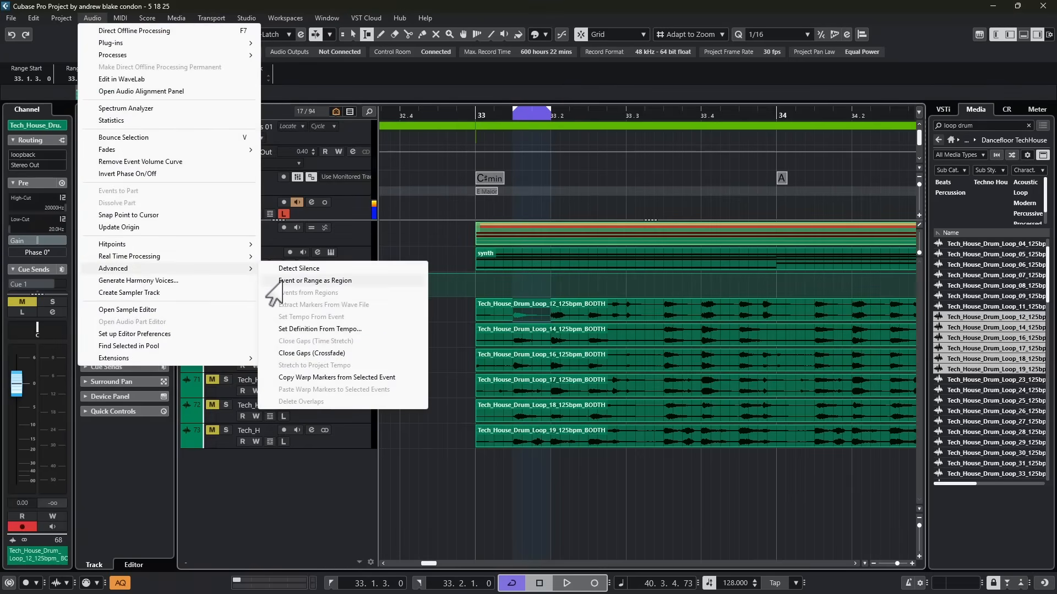
pyautogui.click(306, 282)
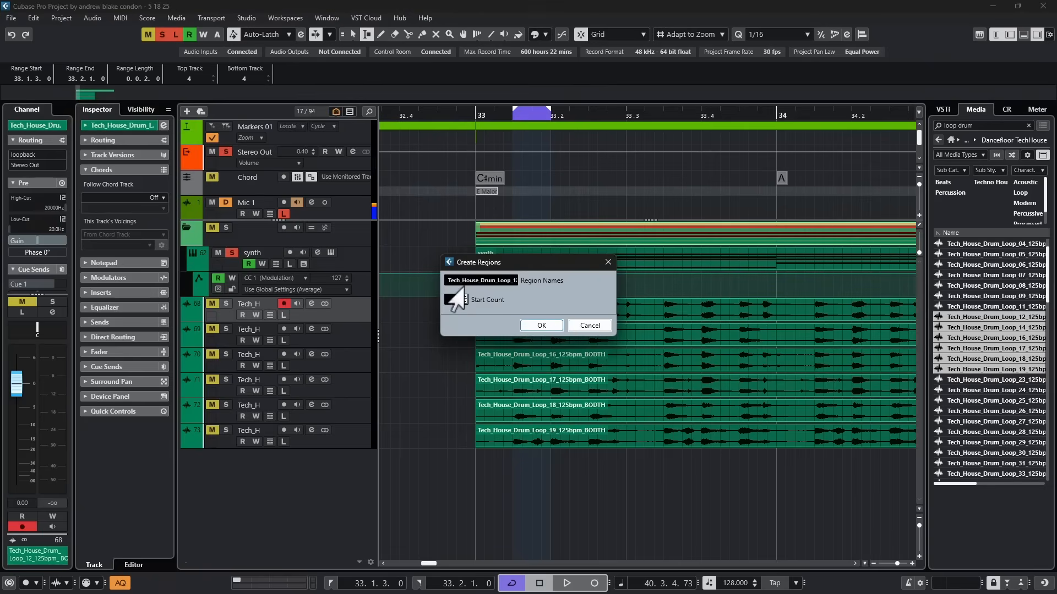
pyautogui.doubleClick(488, 279)
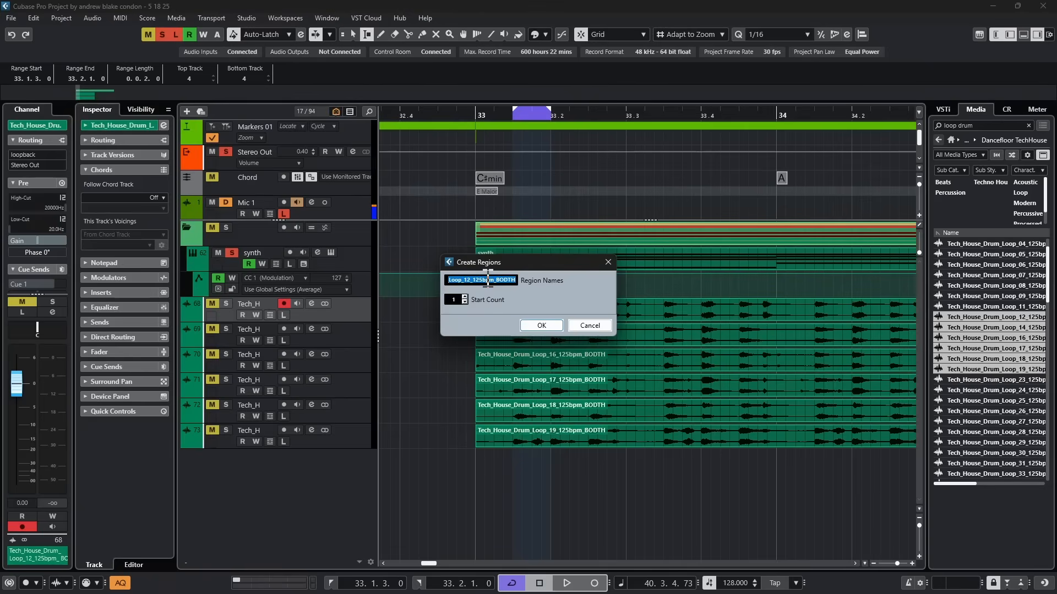
pyautogui.write('1 hit')
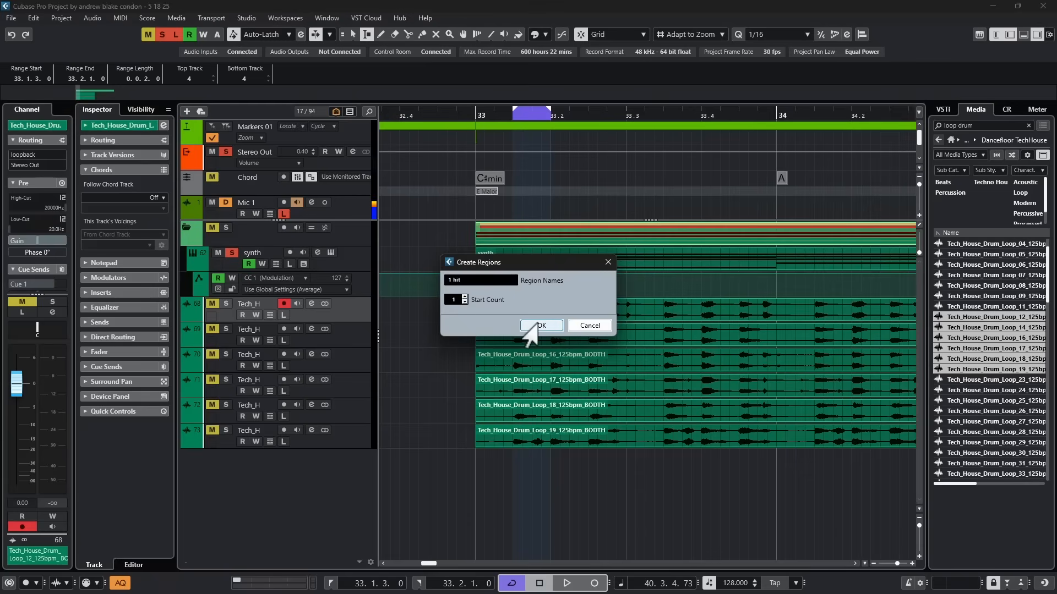
pyautogui.click(539, 326)
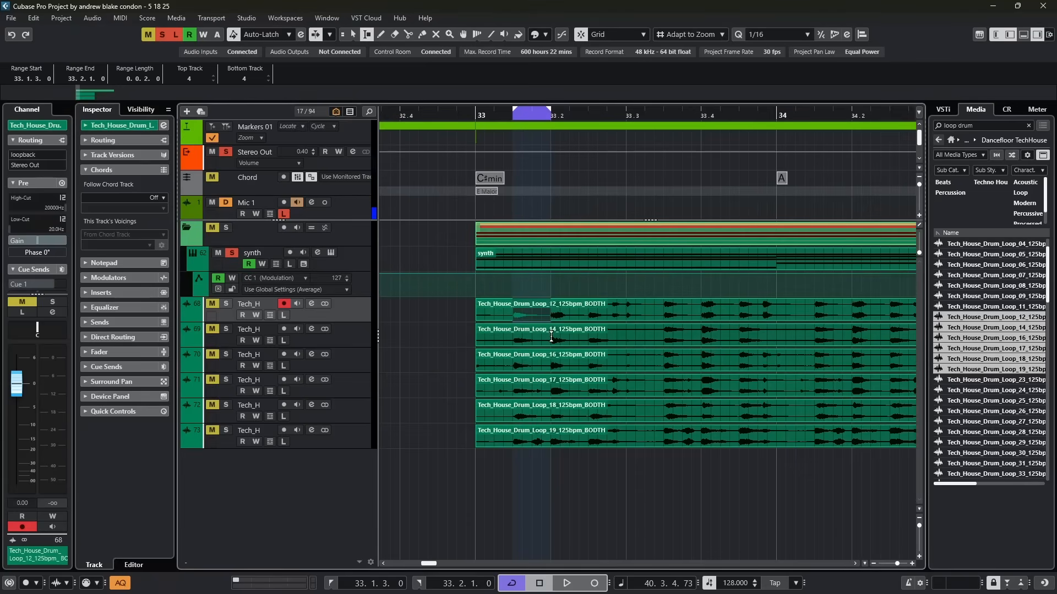
# Create a region named "2 loop" from the range 33.2.1 to 33.2.3 of the Tech_House_Drum_Loop_14 event
pyautogui.moveTo(551, 336); pyautogui.dragTo(585, 337)
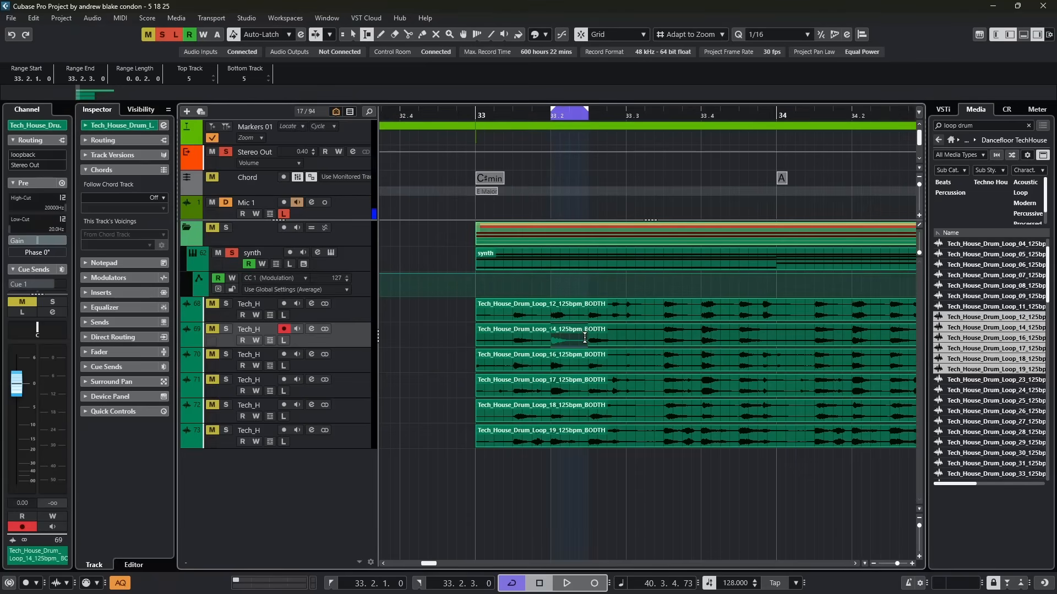
pyautogui.click(92, 18)
pyautogui.moveTo(165, 268)
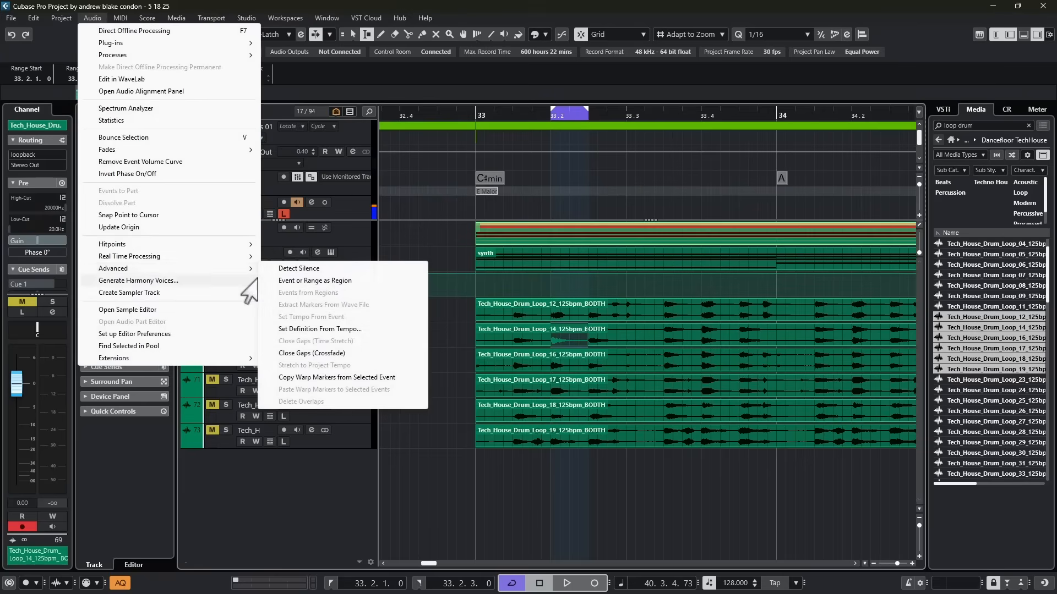
pyautogui.click(315, 281)
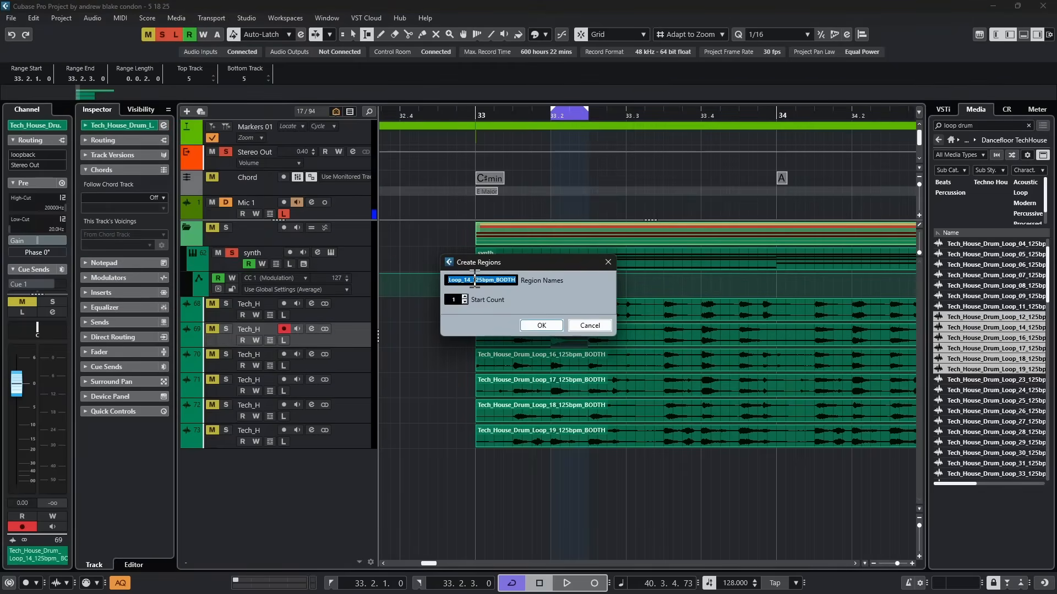
pyautogui.press('Return')
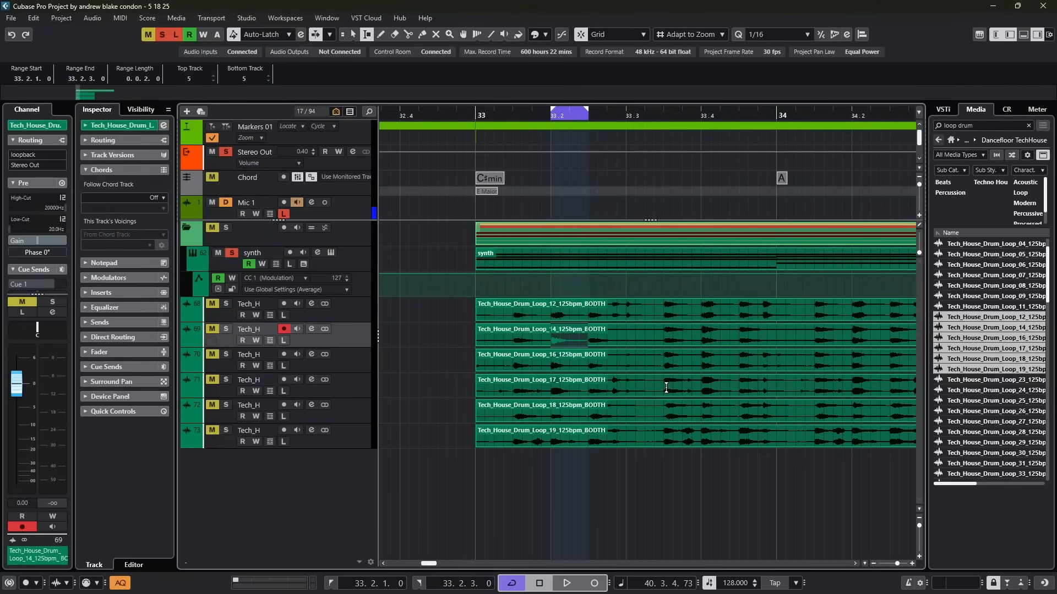
# Create a region named "3 loop" from the range 33.3.3 to 33.4.1 of the Tech_House_Drum_Loop_17 event
pyautogui.moveTo(666, 387); pyautogui.dragTo(699, 388)
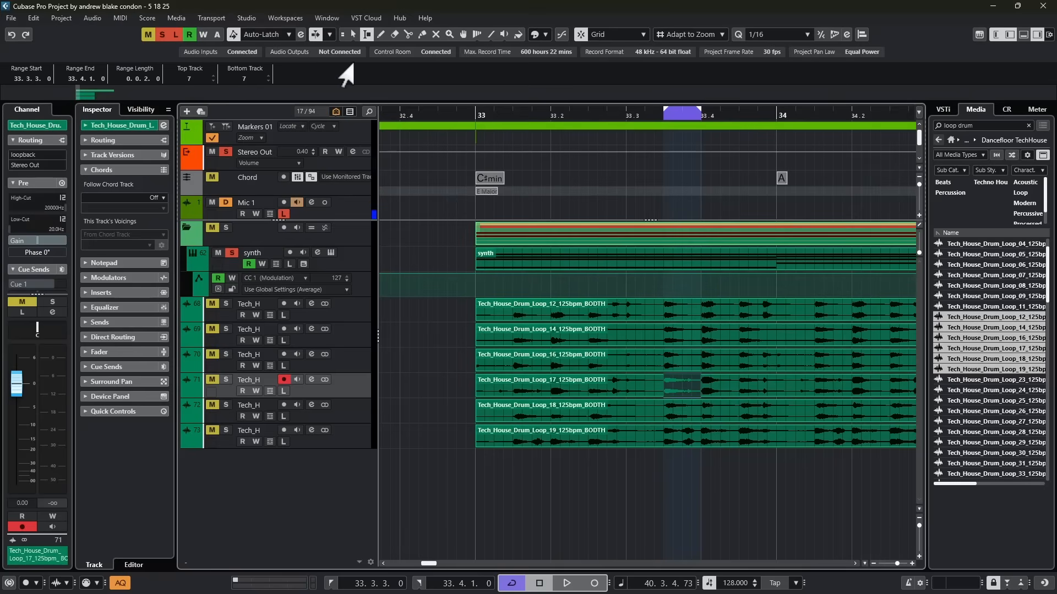
pyautogui.click(482, 280)
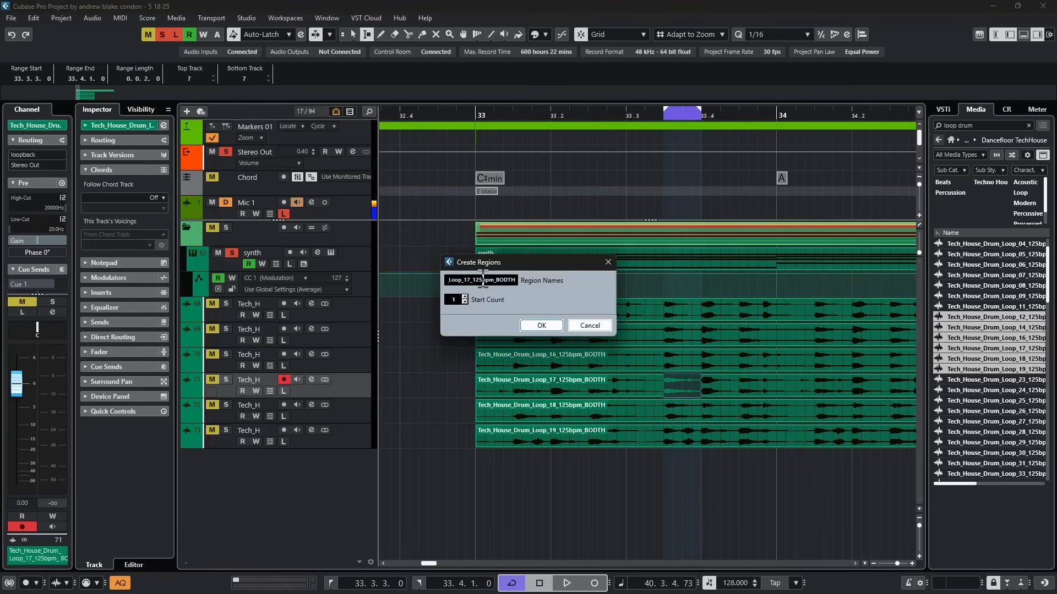
pyautogui.doubleClick(483, 280)
pyautogui.press('Return')
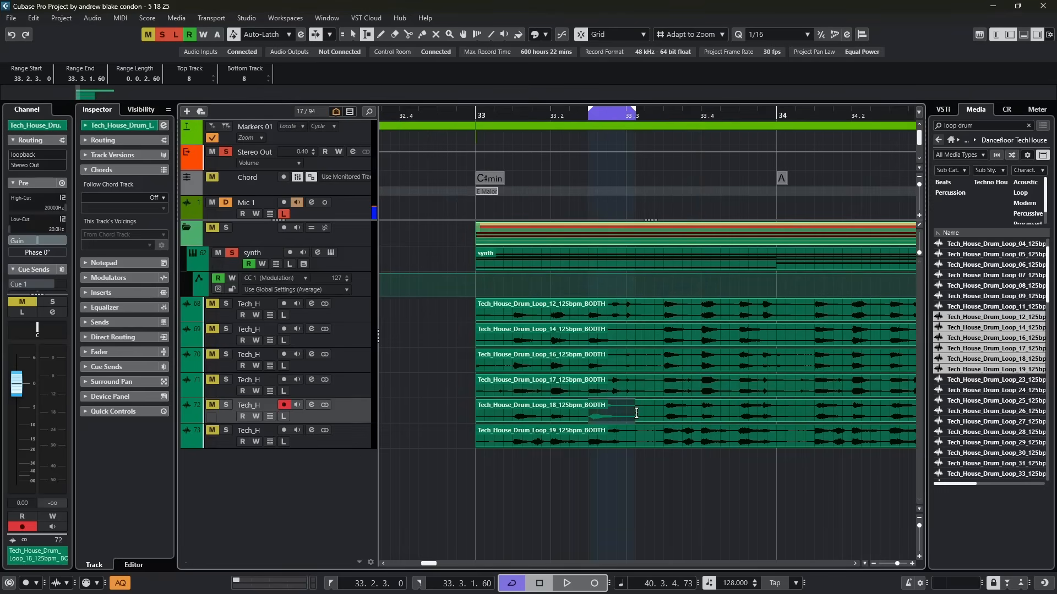
# Create a region named "5 loop" from the range 33.2.1 to 33.2.3 of the Tech_House_Drum_Loop_19 event
pyautogui.moveTo(552, 439); pyautogui.dragTo(584, 438)
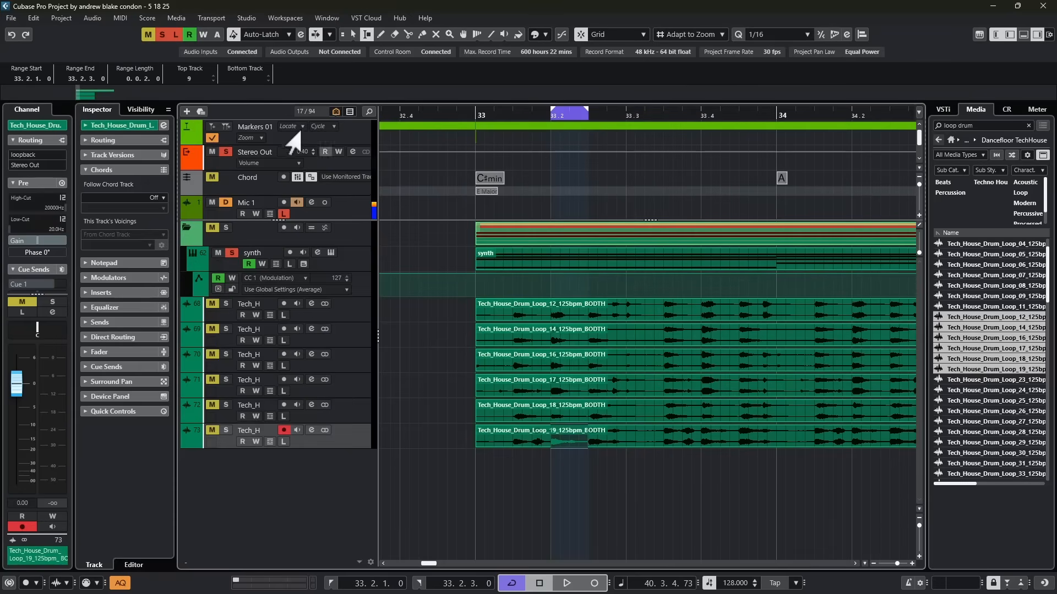
pyautogui.click(92, 18)
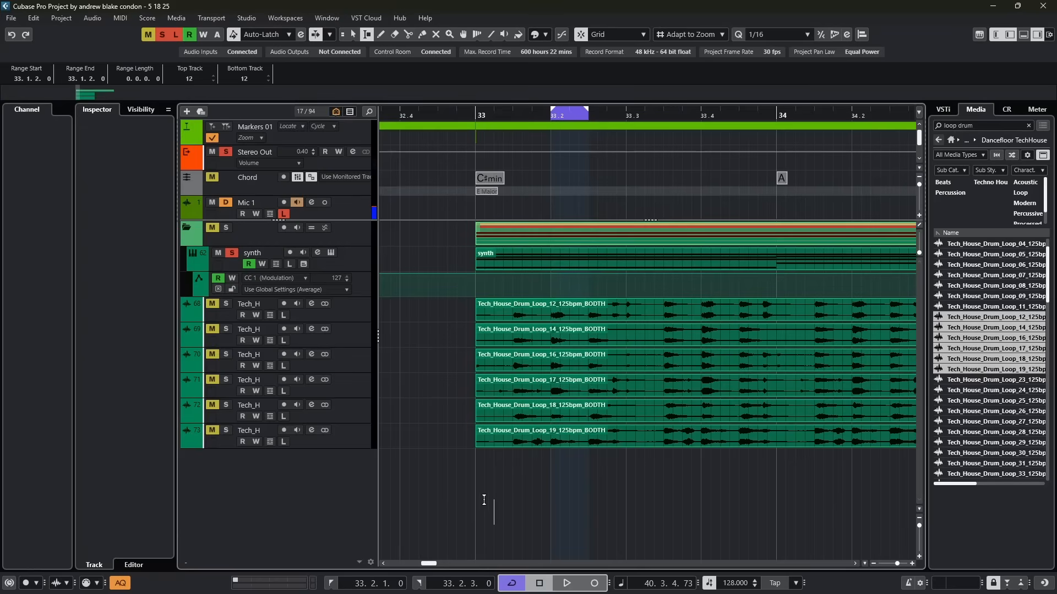
# Try placing the "2 loop - 1" region from the Pool on a new track at bar 33
pyautogui.hotkey('ctrl', 'p')
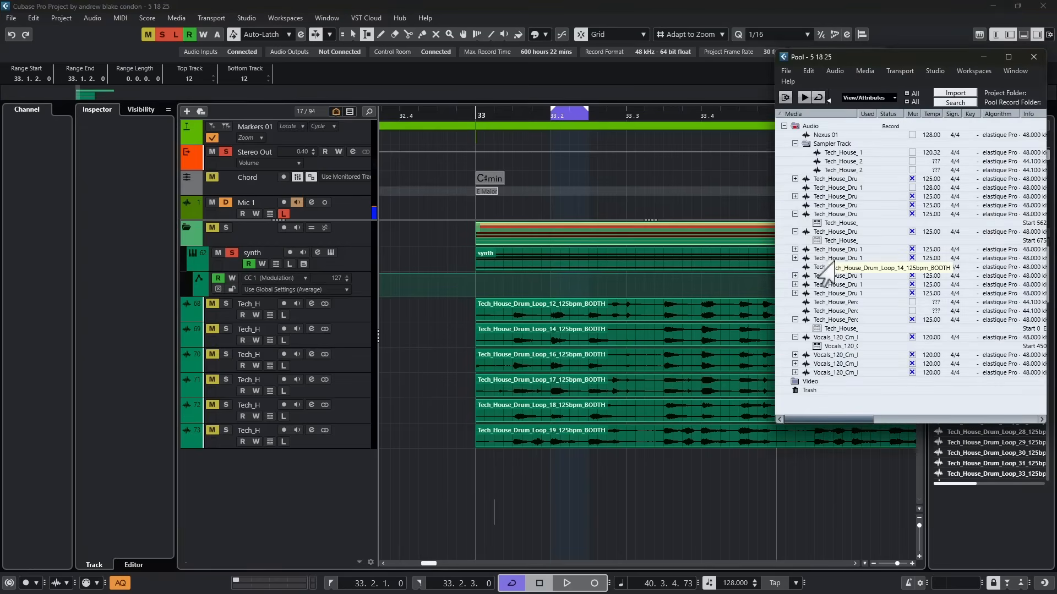
pyautogui.click(794, 259)
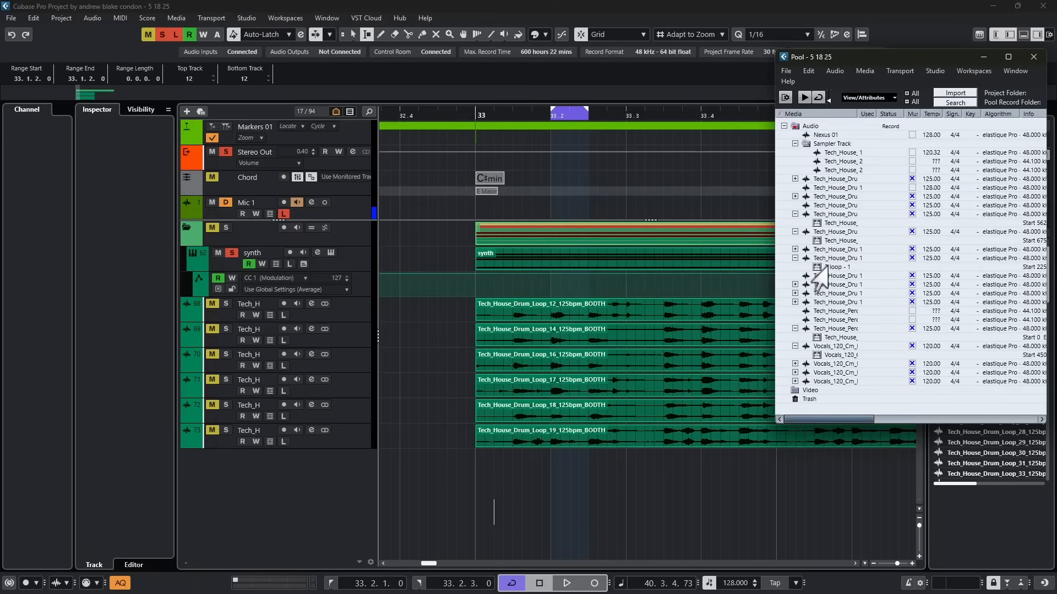
pyautogui.moveTo(819, 268); pyautogui.dragTo(479, 478)
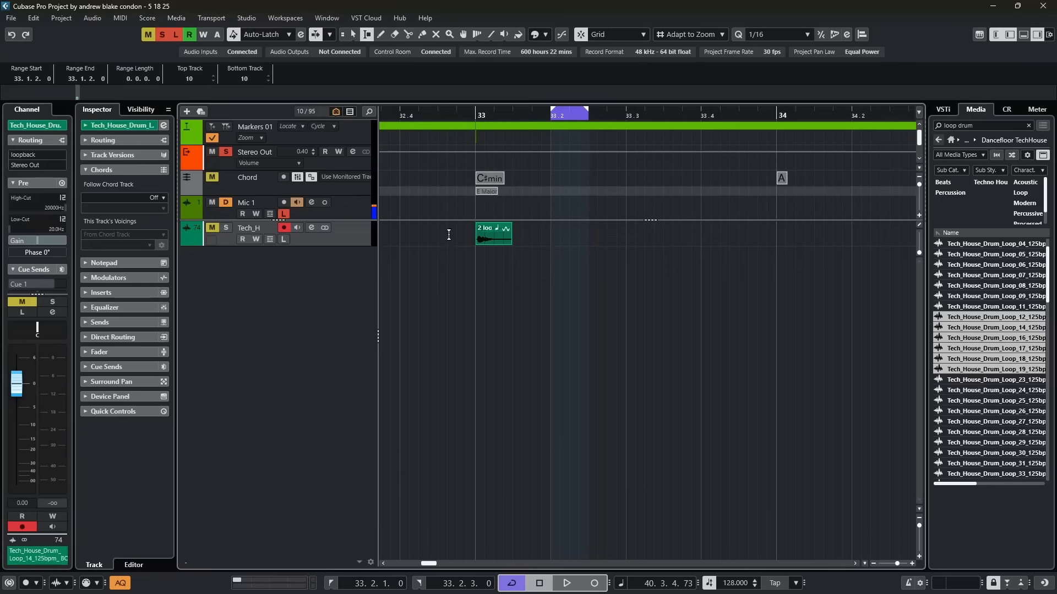
pyautogui.hotkey('ctrl', 'z')
# Reopen the Pool, expand the drum loop clips and select the regions 1 hit, 2 loop, 3 loop, 4 loop and 5 loop together
pyautogui.hotkey('ctrl', 'p')
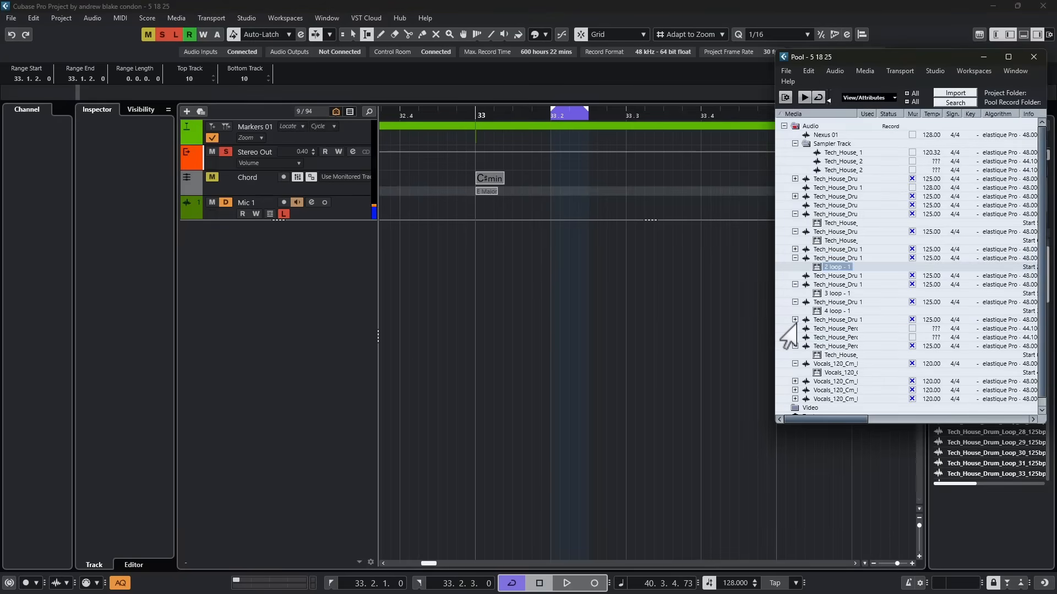
pyautogui.click(794, 320)
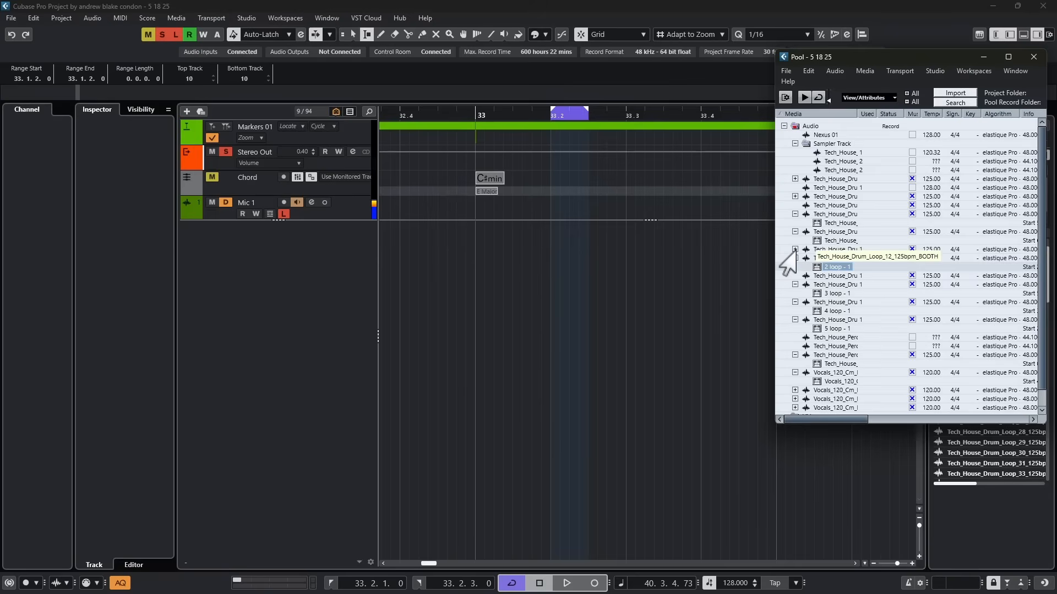
pyautogui.click(794, 250)
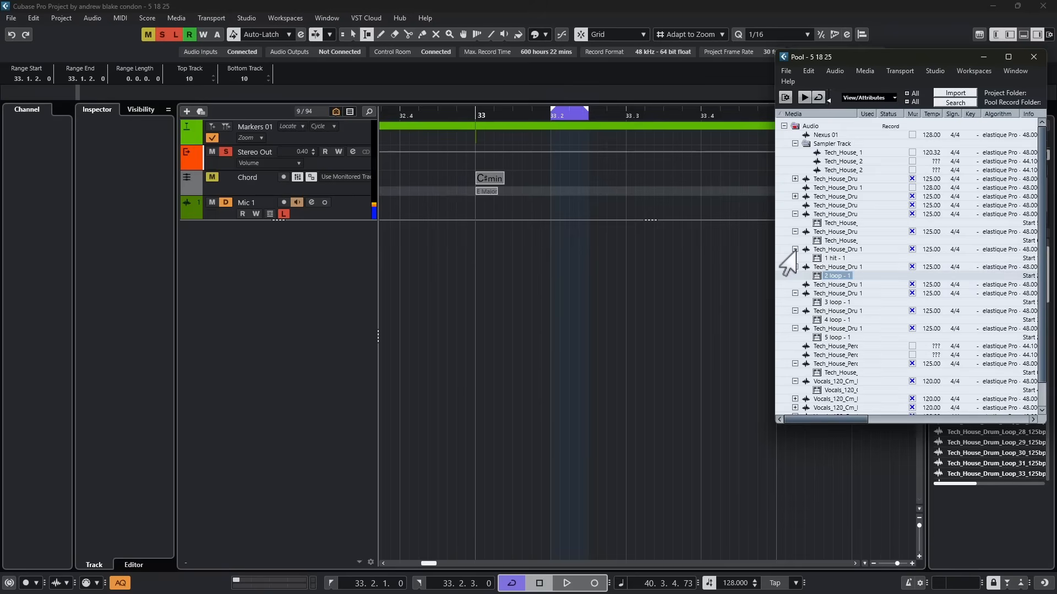
pyautogui.keyDown('ctrl'); pyautogui.click(832, 275); pyautogui.keyUp('ctrl')
pyautogui.moveTo(867, 302); pyautogui.dragTo(869, 322)
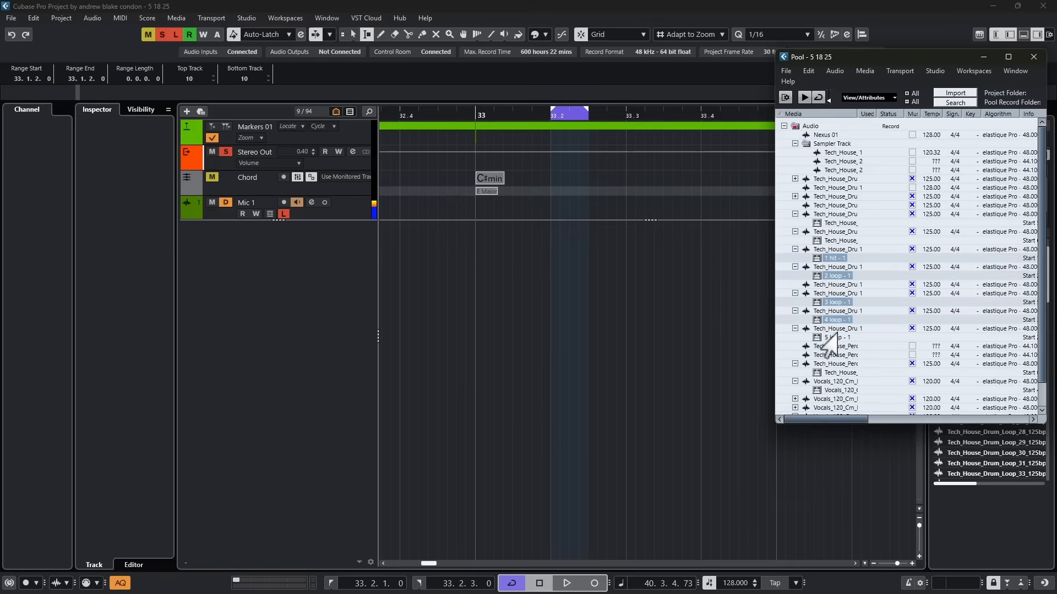
pyautogui.keyDown('ctrl'); pyautogui.click(832, 338); pyautogui.keyUp('ctrl')
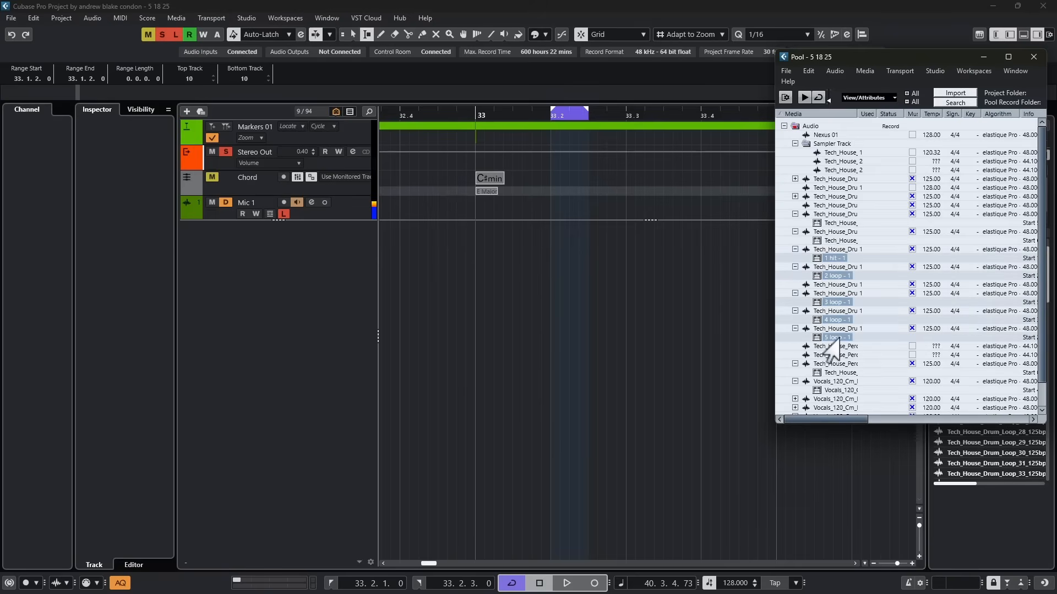
# Insert the five selected Pool regions in sequence on one new audio track at bar 33 and play them back
pyautogui.moveTo(832, 340); pyautogui.dragTo(562, 382)
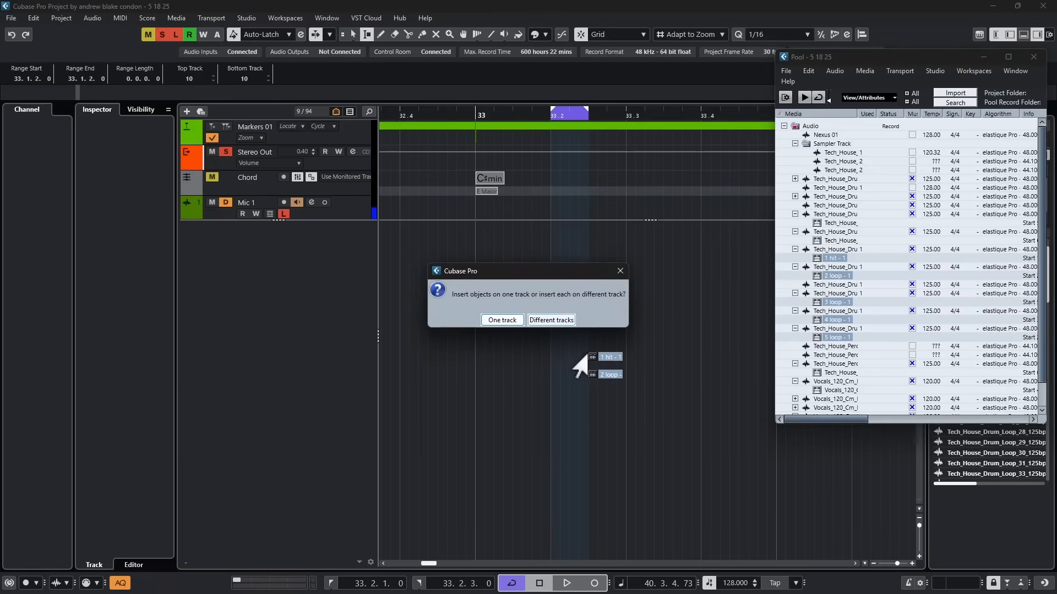
pyautogui.click(502, 320)
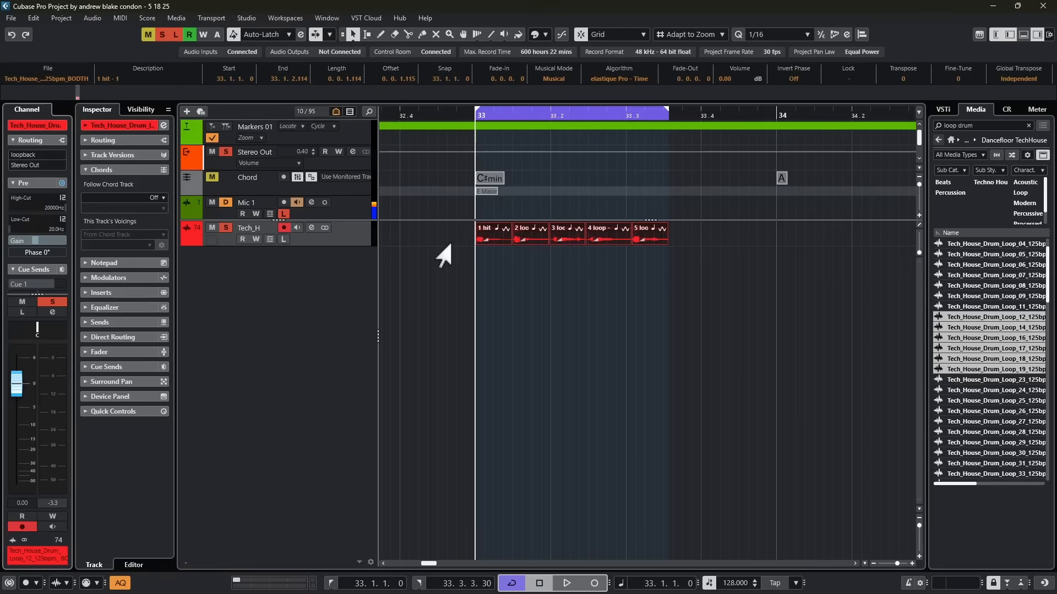
pyautogui.press('space')
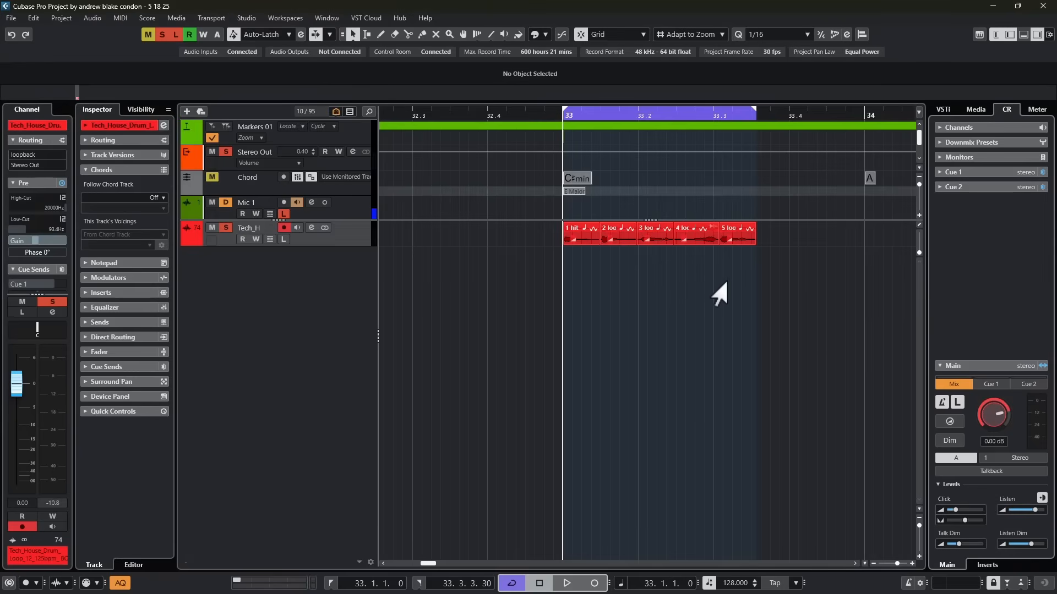
# Apply the Reverse process to the "4 loop" event and play the sequence from bar 33
pyautogui.click(676, 235)
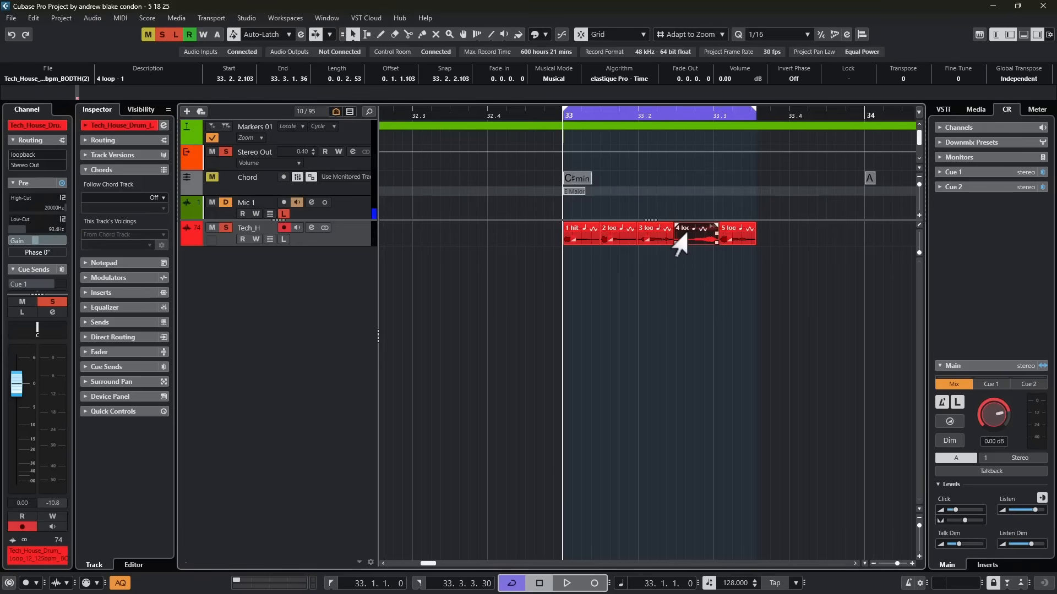
pyautogui.rightClick(679, 246)
pyautogui.moveTo(732, 271)
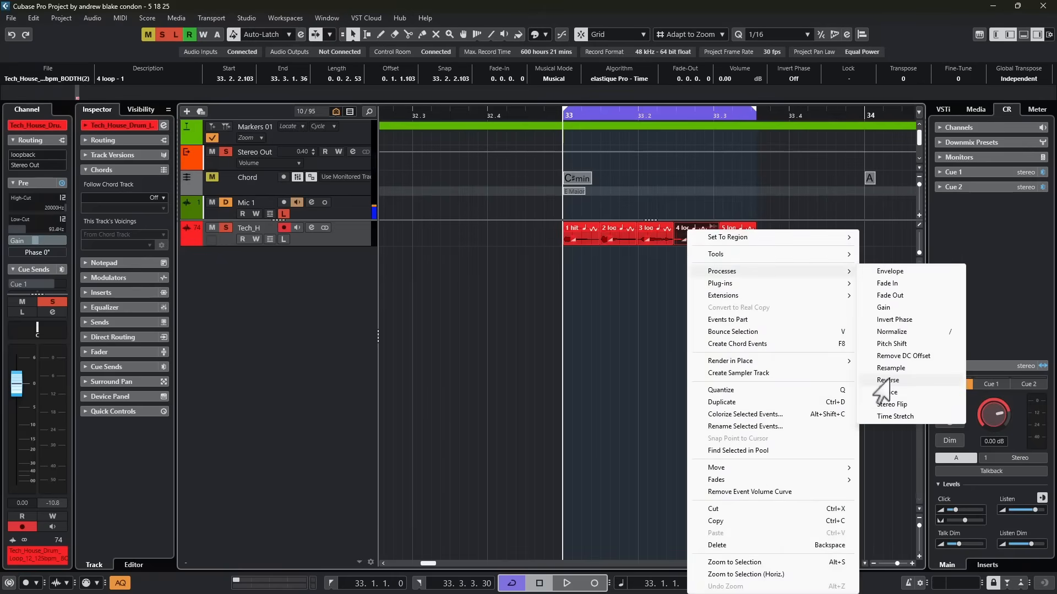
pyautogui.click(877, 402)
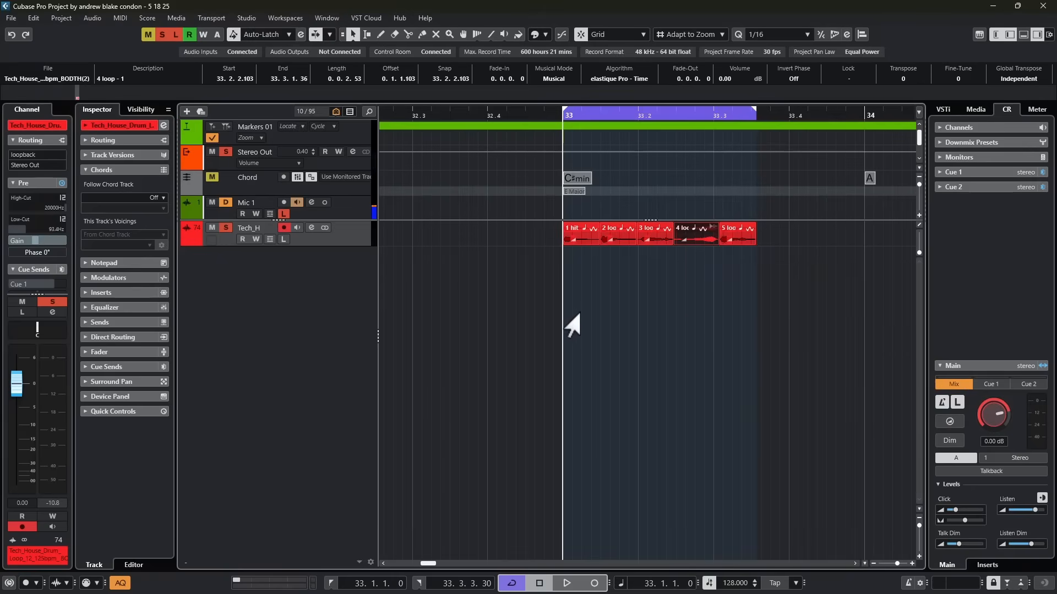
pyautogui.press('space')
pyautogui.press('space')
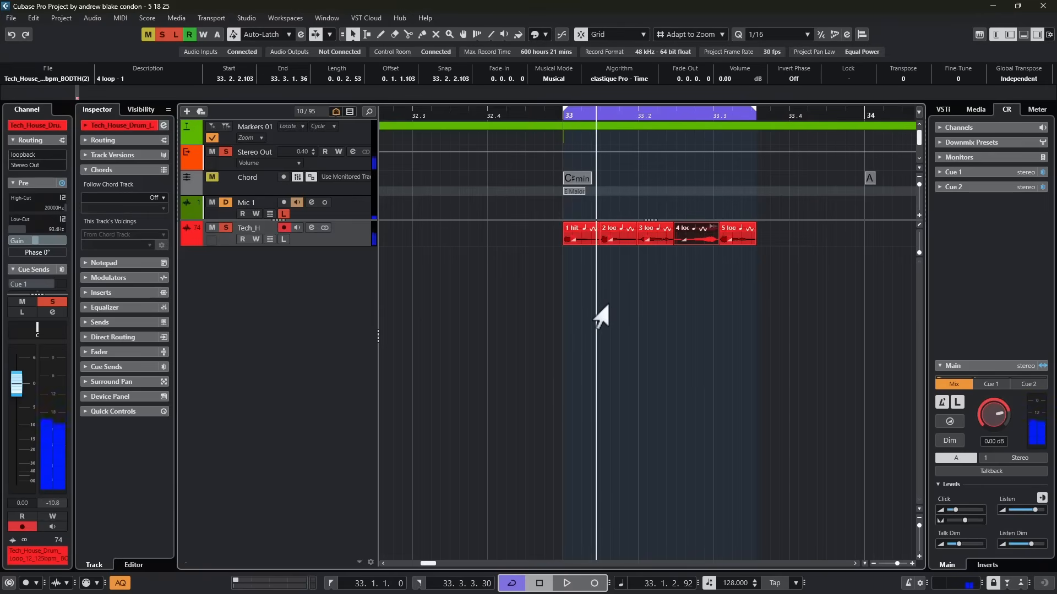
# Add an instrument track with Groove Agent SE below the Tech_House drum track
pyautogui.rightClick(236, 312)
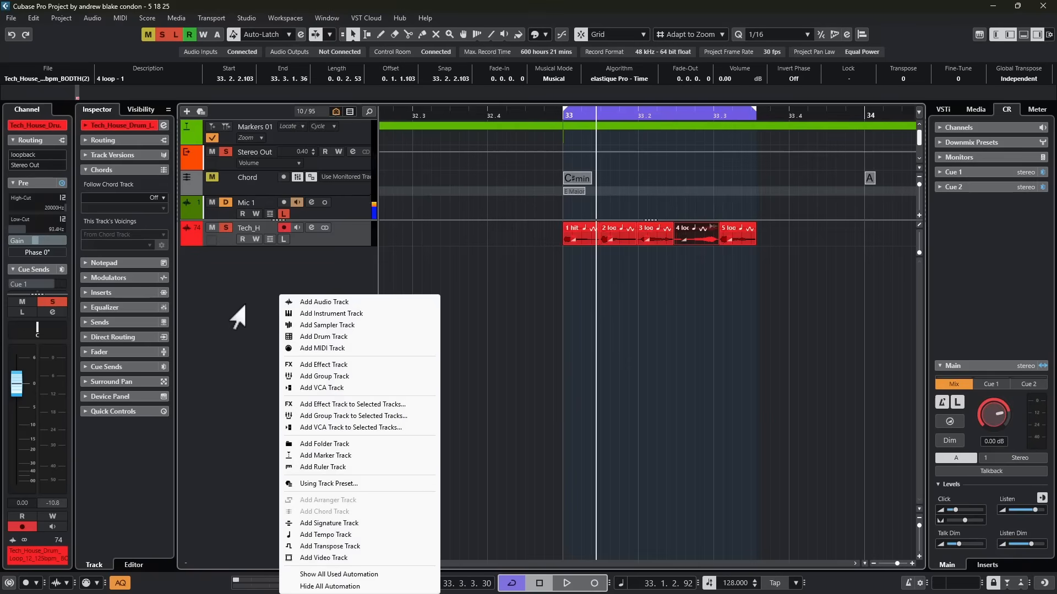
pyautogui.click(385, 314)
pyautogui.press('Return')
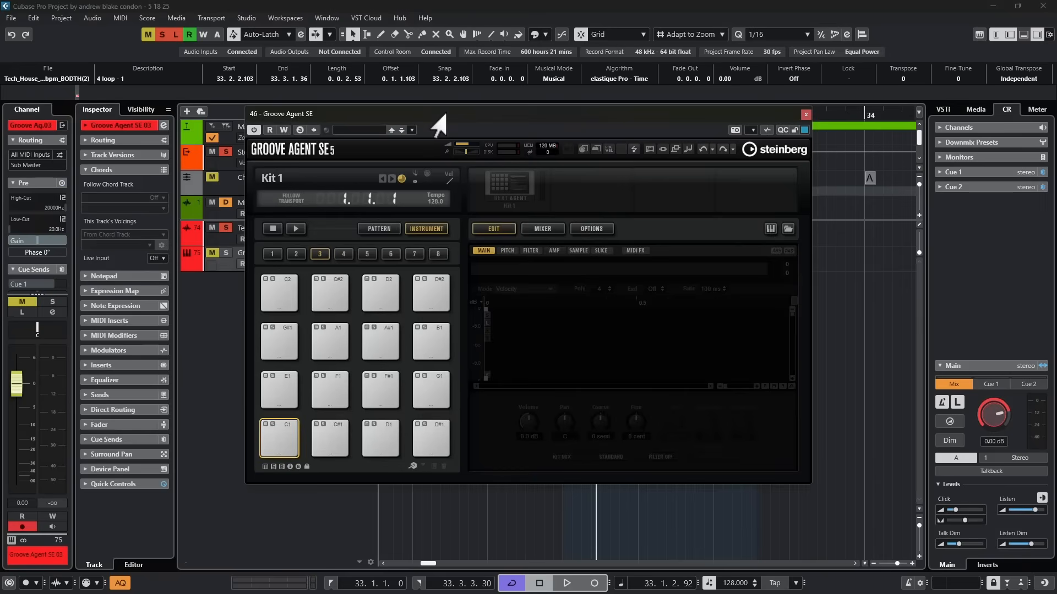
# Load the combined drum audio event from bar 33 onto Groove Agent's C1 pad and create slices in Transient mode
pyautogui.moveTo(436, 123); pyautogui.dragTo(848, 128)
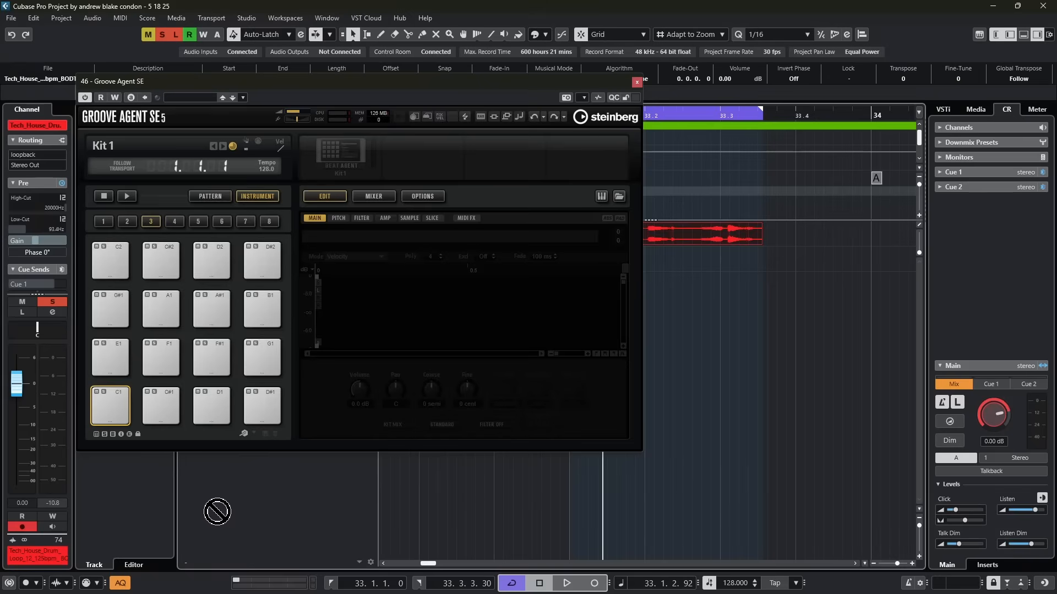
pyautogui.moveTo(216, 512); pyautogui.dragTo(111, 440)
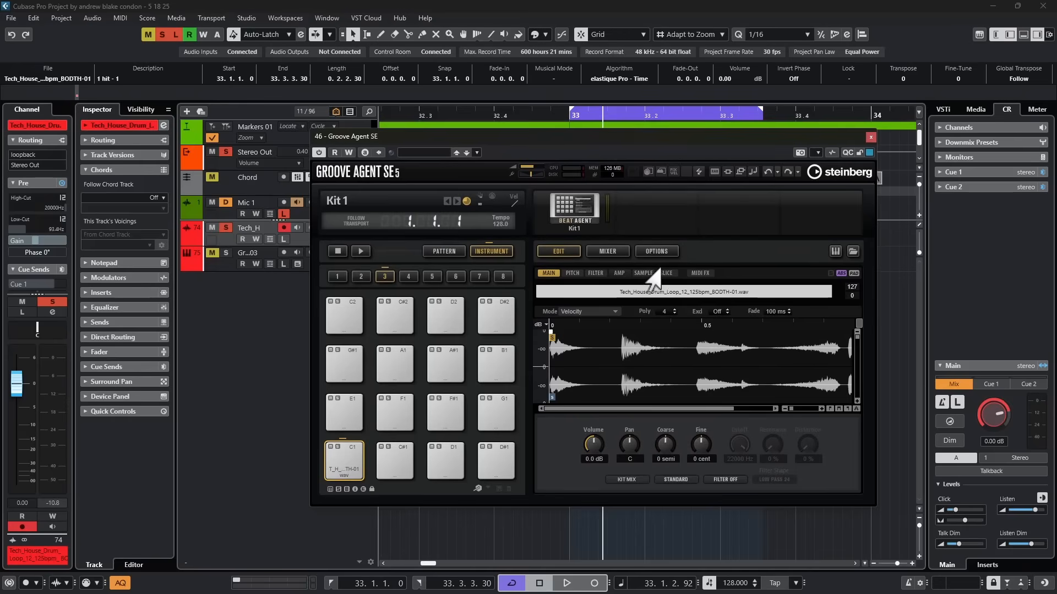
pyautogui.click(661, 275)
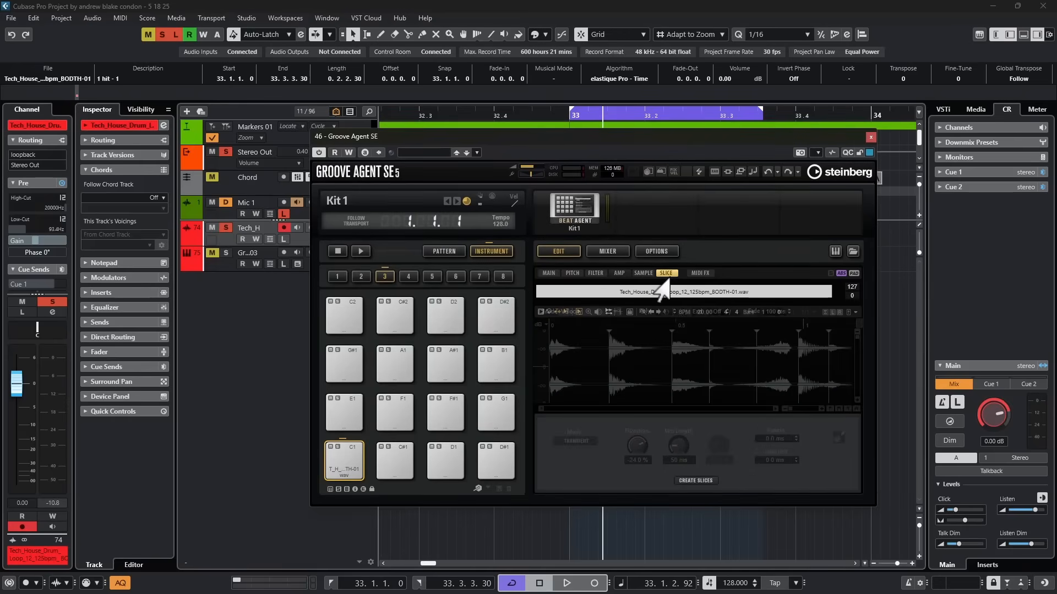
pyautogui.click(695, 481)
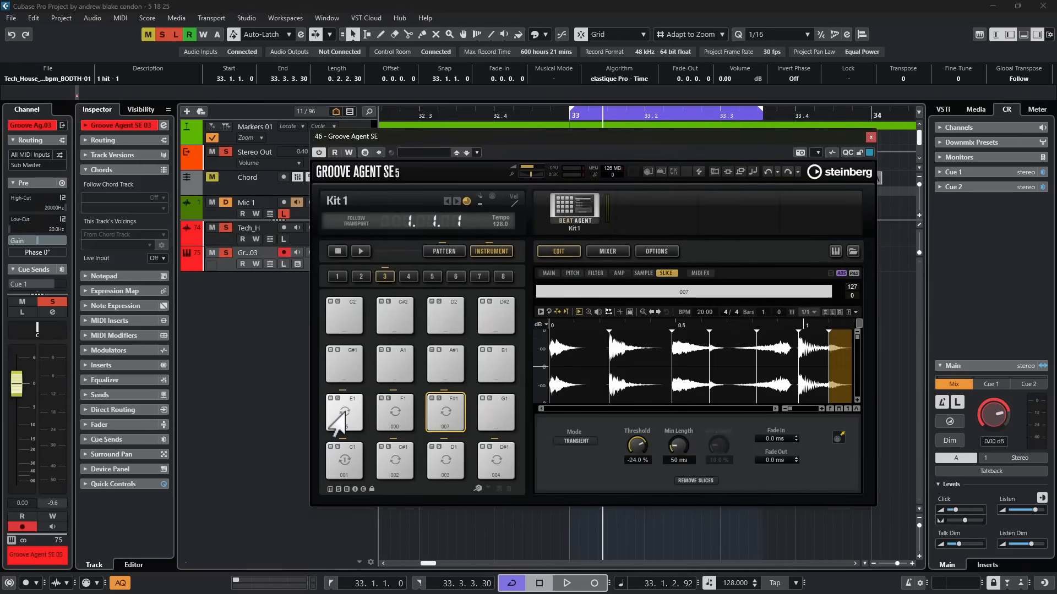
# Audition the sliced pads E1, F1, C#1 and D1 in Groove Agent
pyautogui.click(344, 415)
pyautogui.click(395, 417)
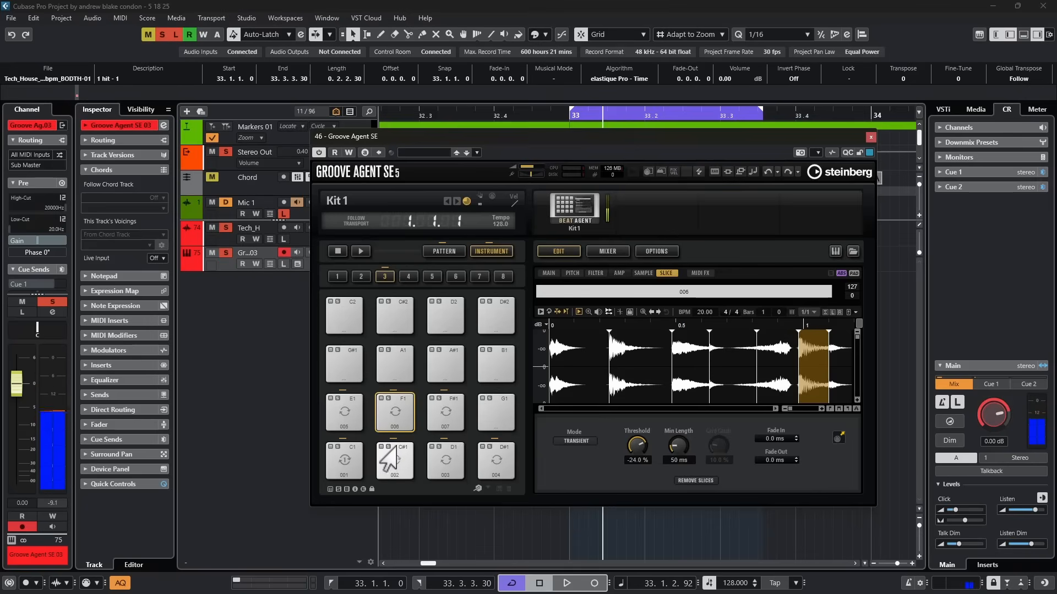
pyautogui.click(394, 462)
pyautogui.click(436, 463)
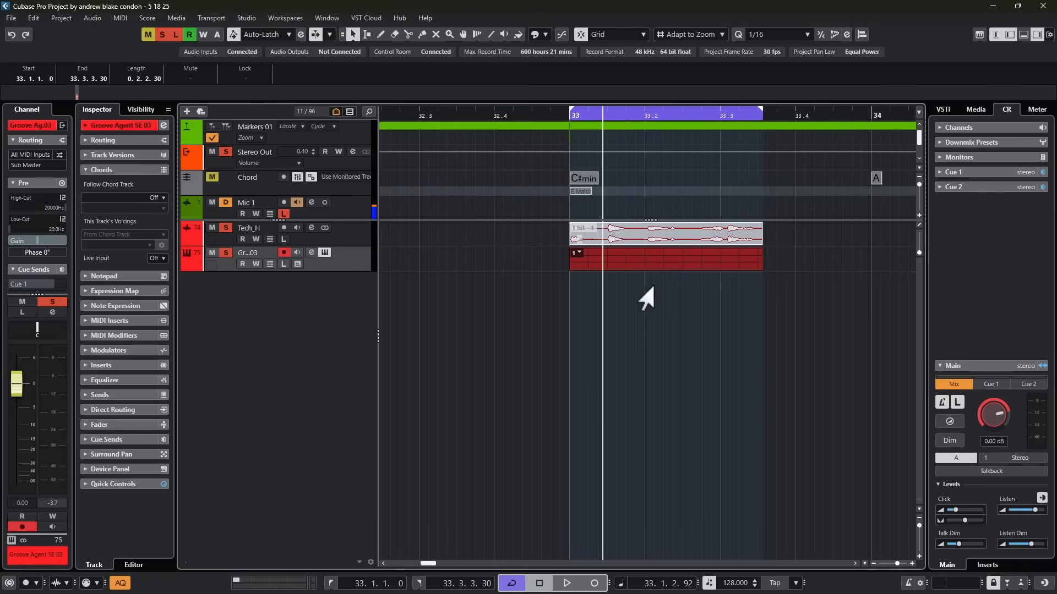
# Enter ascending eighth notes from C1 to F#1 in the Groove Agent part, starting at bar 33, using the Key Editor
pyautogui.doubleClick(573, 266)
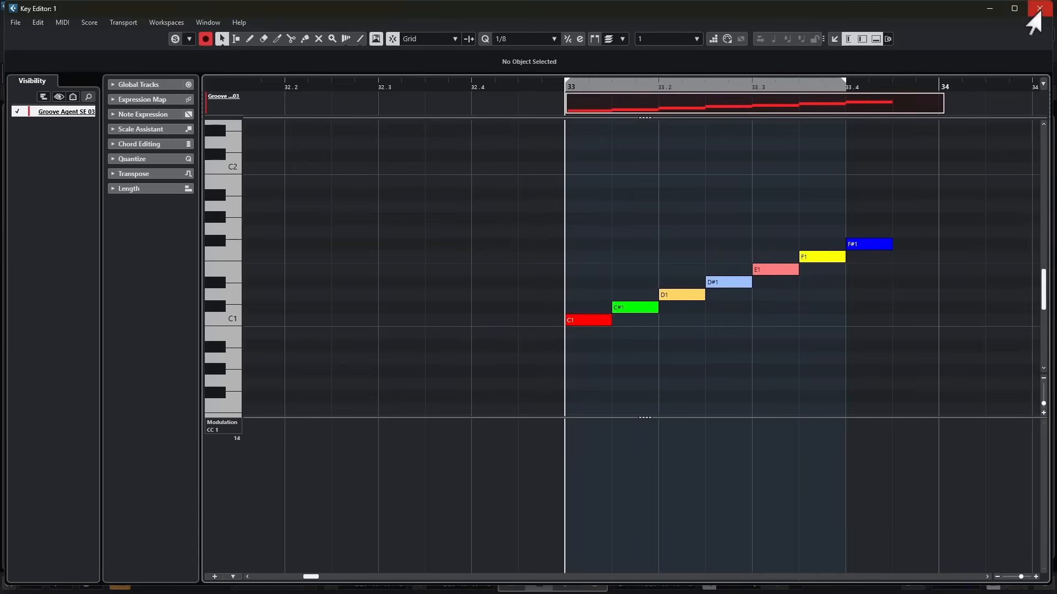
pyautogui.click(1035, 8)
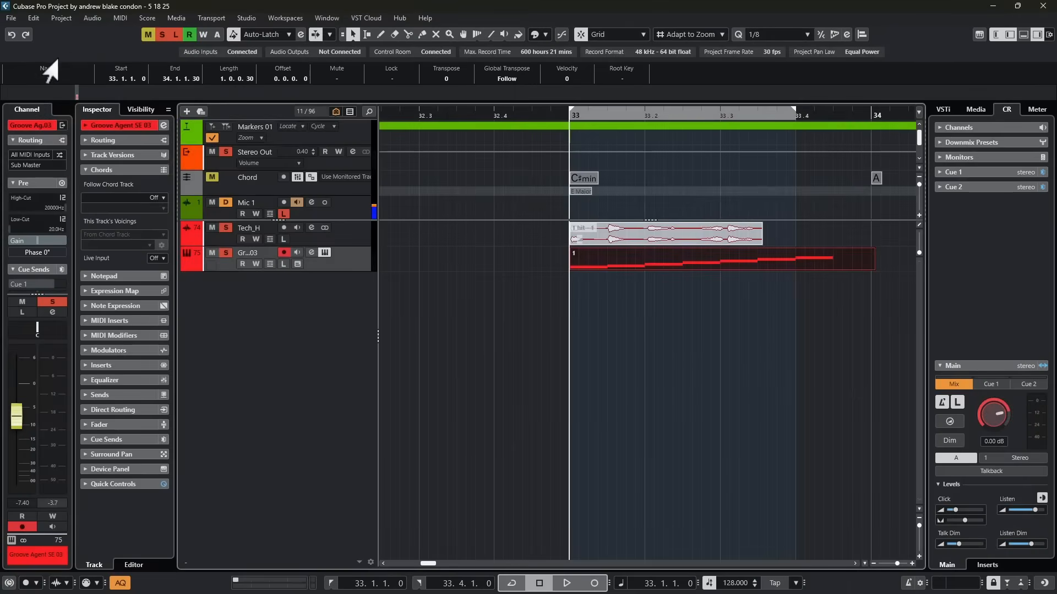
# Open the Groove Agent part in the Drum Editor and show only the drum sounds that contain notes
pyautogui.click(120, 18)
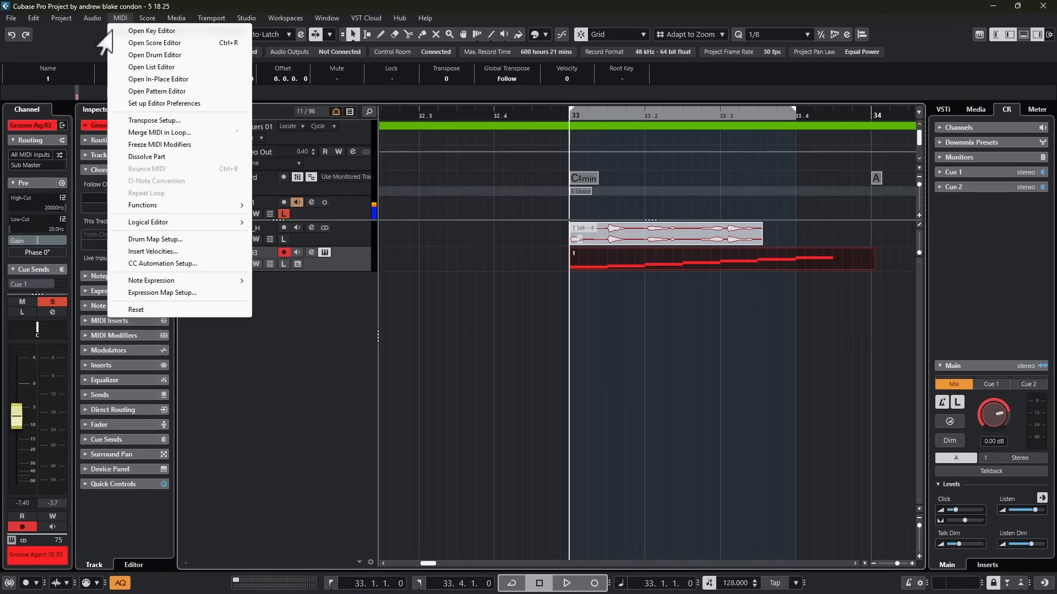
pyautogui.click(149, 56)
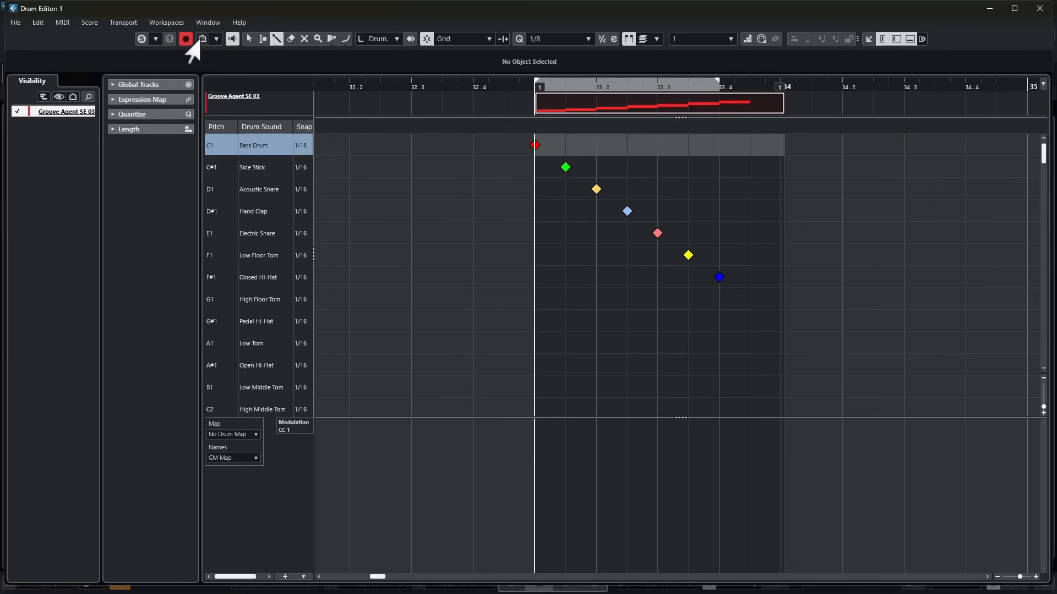
pyautogui.click(200, 39)
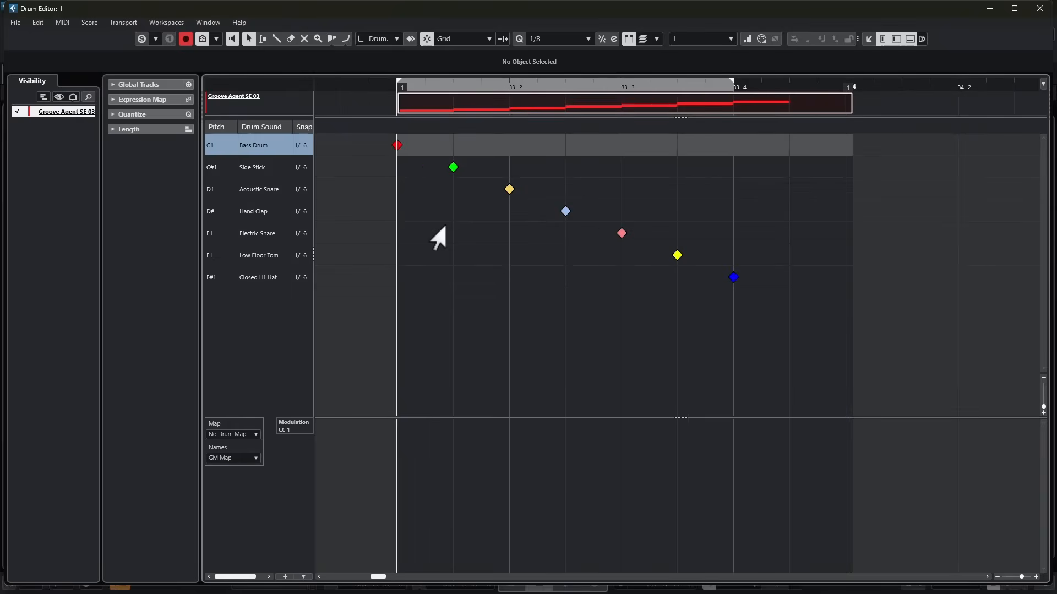
# Replace all notes with an eighth-note pattern across Closed Hi-Hat, Electric Snare, Acoustic Snare, Side Stick and Bass Drum, and play it
pyautogui.hotkey('ctrl', 'a')
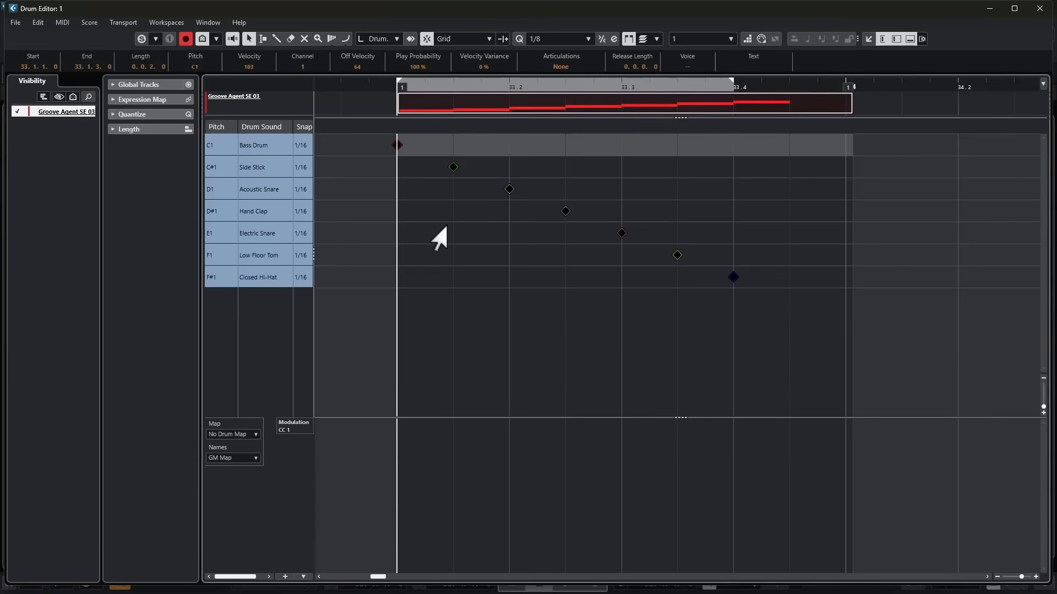
pyautogui.press('Delete')
pyautogui.rightClick(440, 229)
pyautogui.click(474, 224)
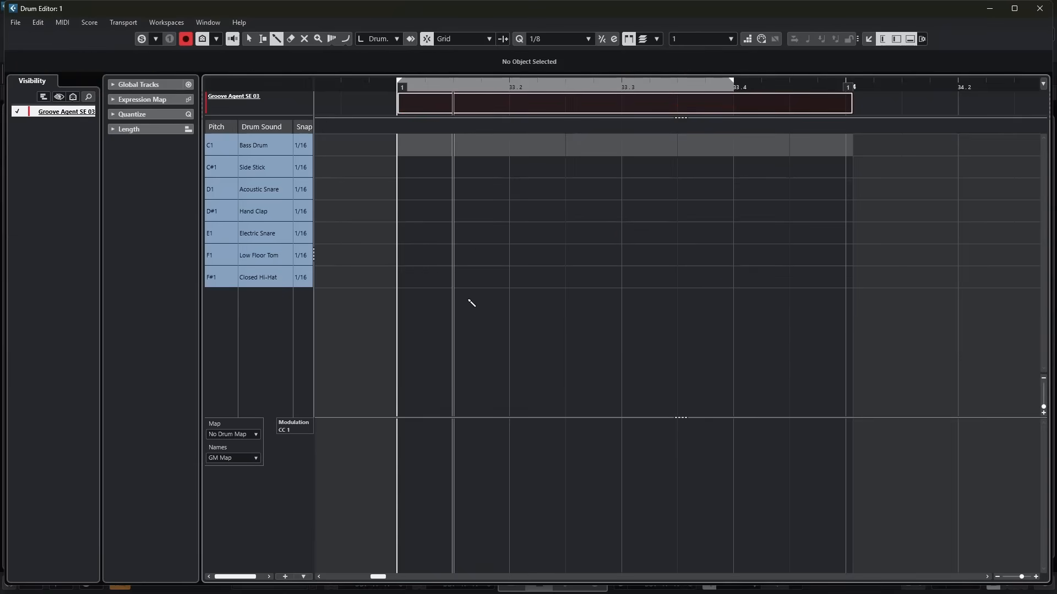
pyautogui.click(398, 278)
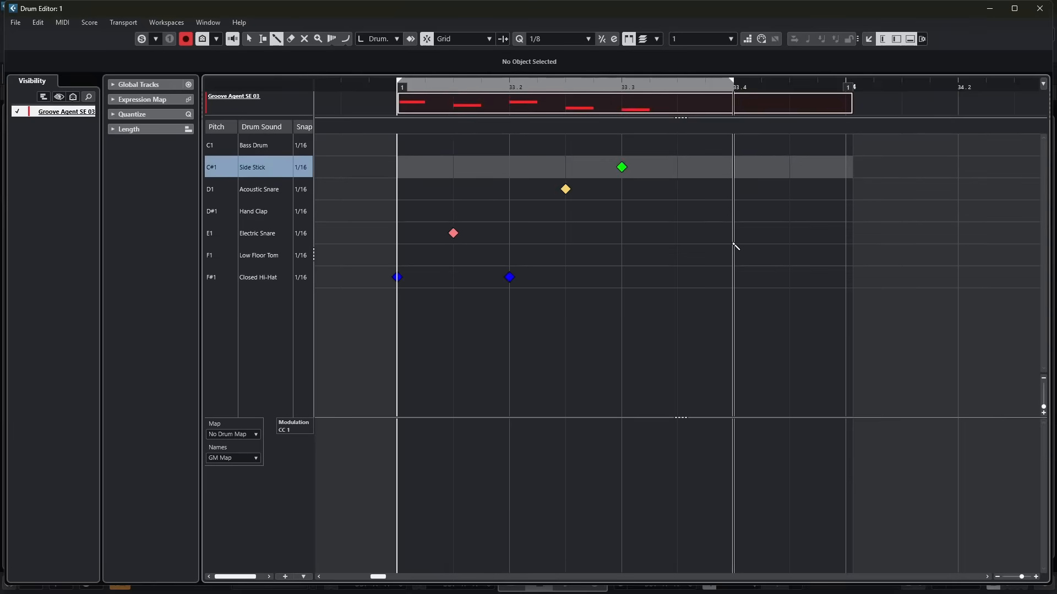
pyautogui.click(733, 233)
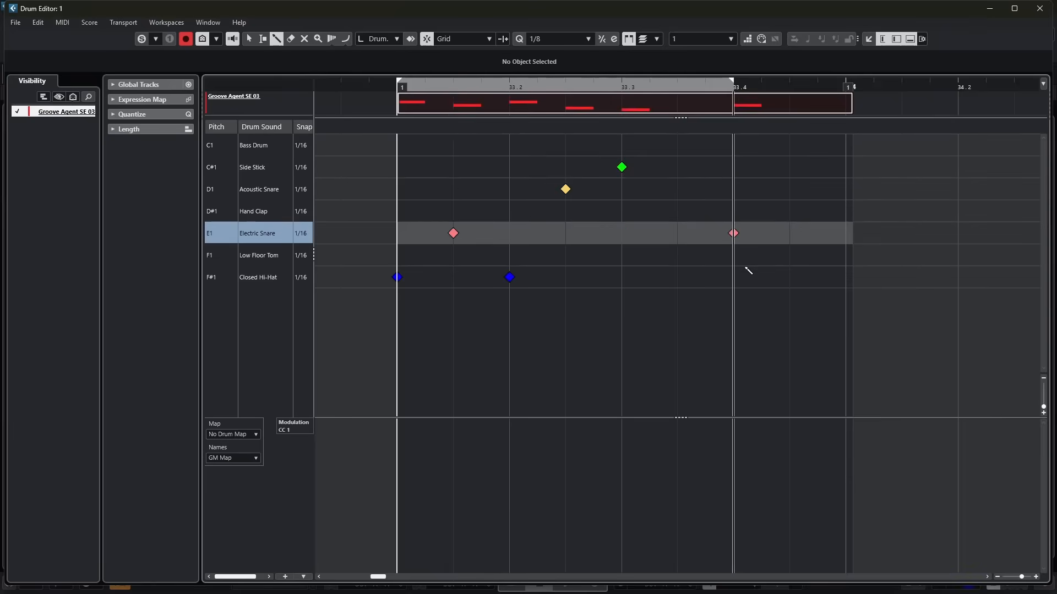
pyautogui.click(789, 276)
pyautogui.click(845, 145)
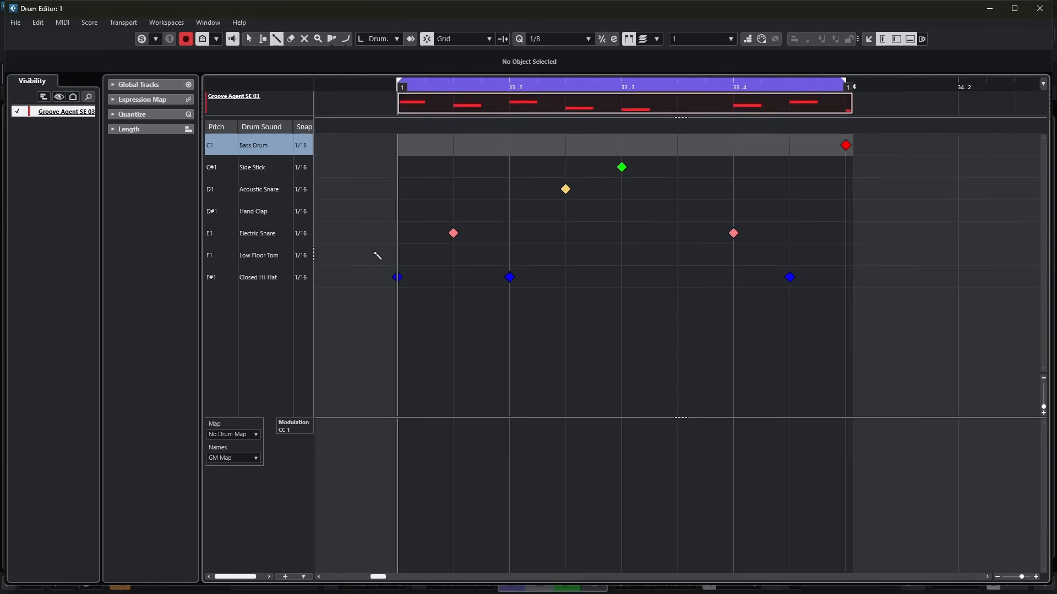
pyautogui.press('space')
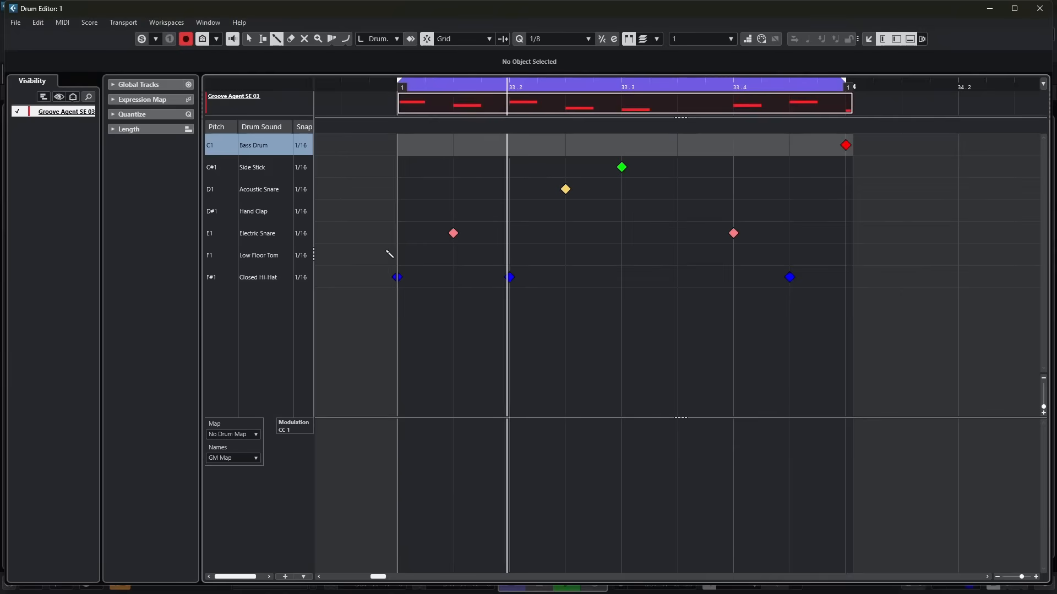
pyautogui.press('space')
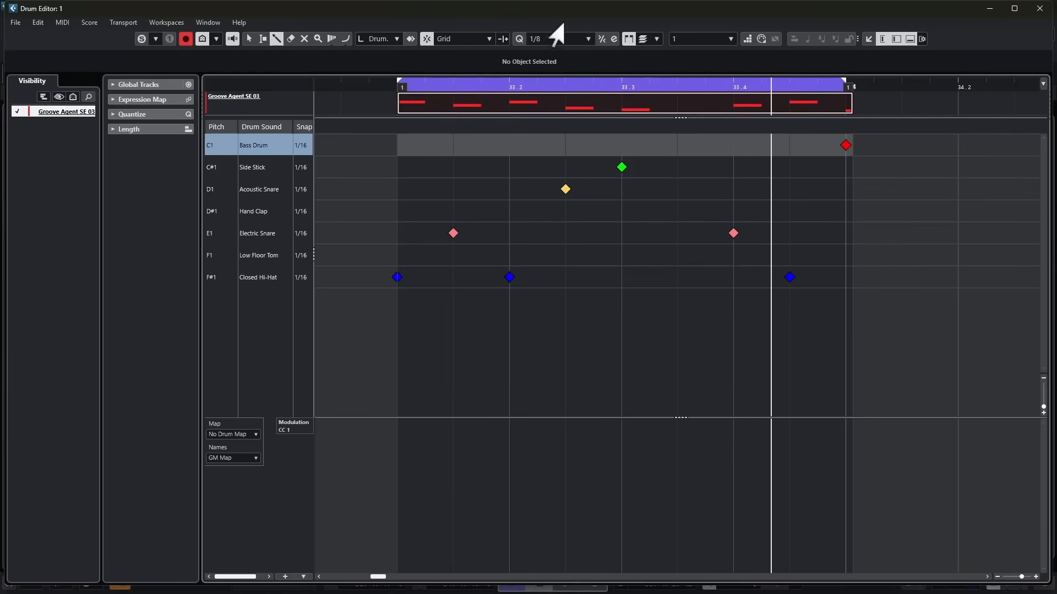
# Set the quantize value to 1/16, add sixteenth notes on Bass Drum, Hand Clap, Closed Hi-Hat and both snares, and play the pattern
pyautogui.scroll(-1, 536, 41)
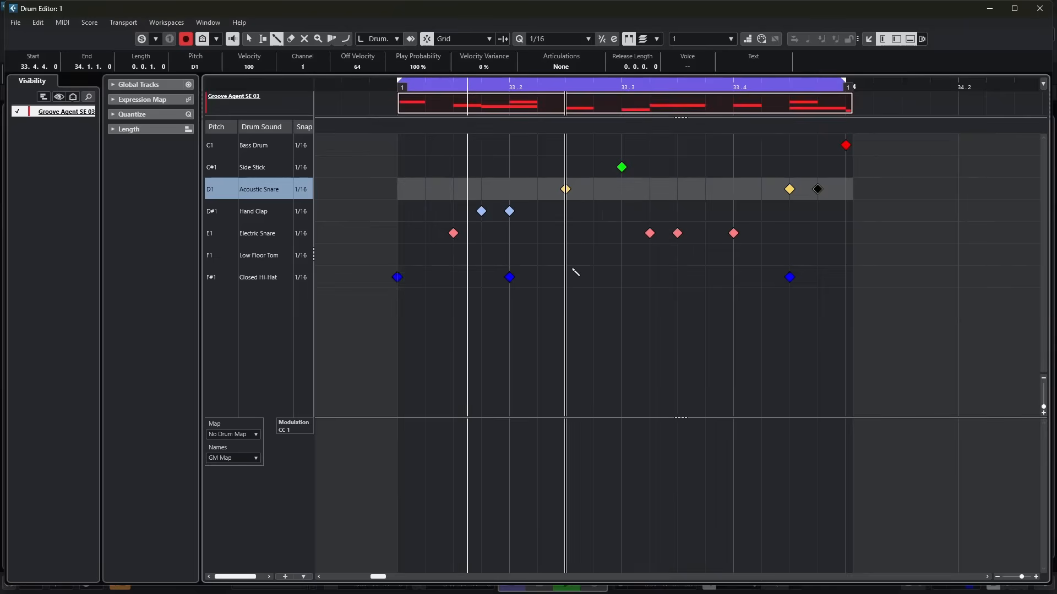
pyautogui.click(567, 276)
pyautogui.click(594, 276)
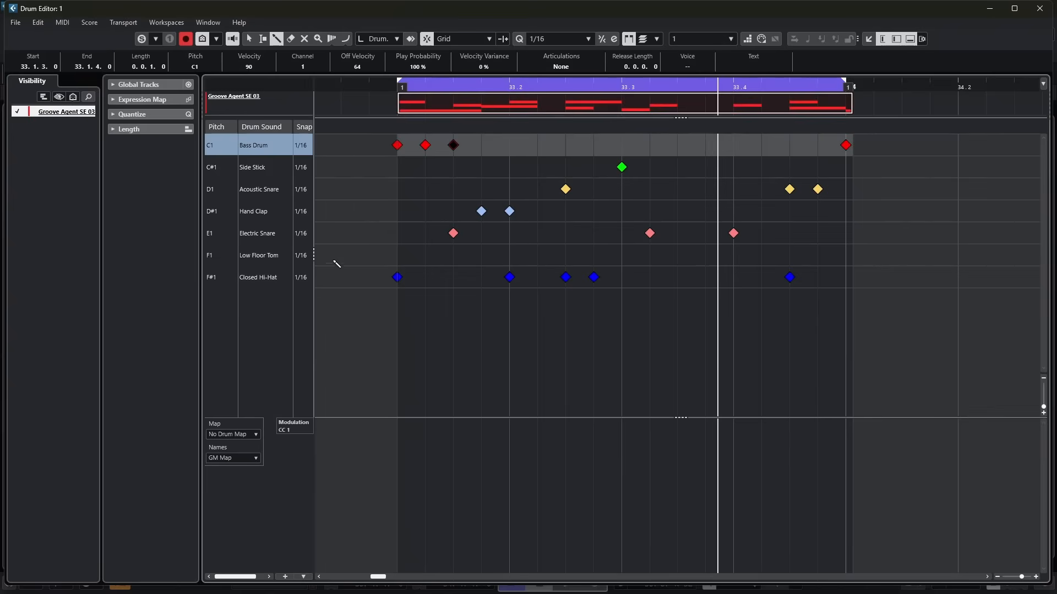
pyautogui.press('KP_1')
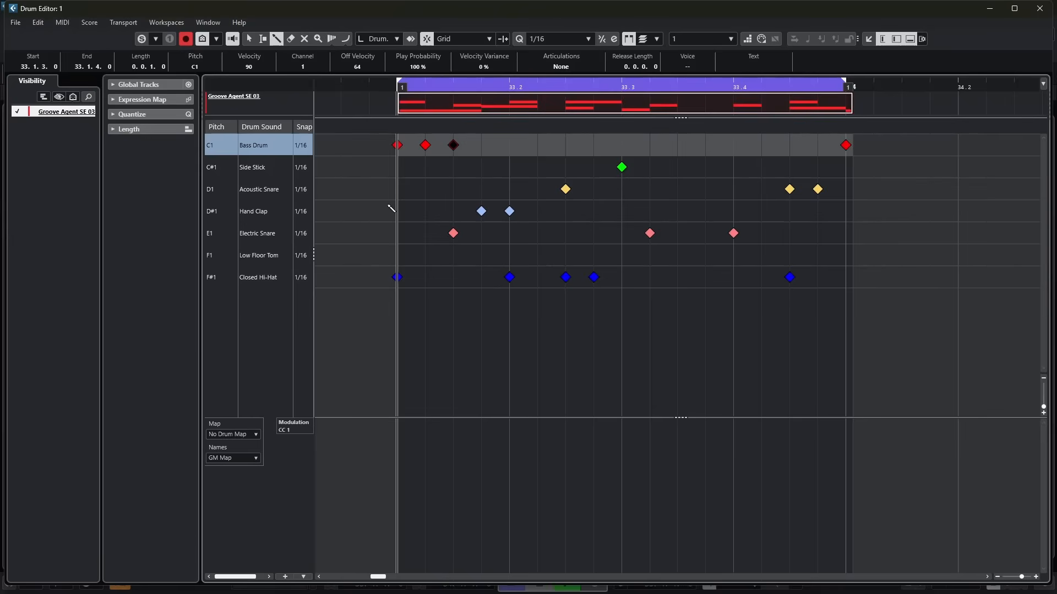
pyautogui.press('space')
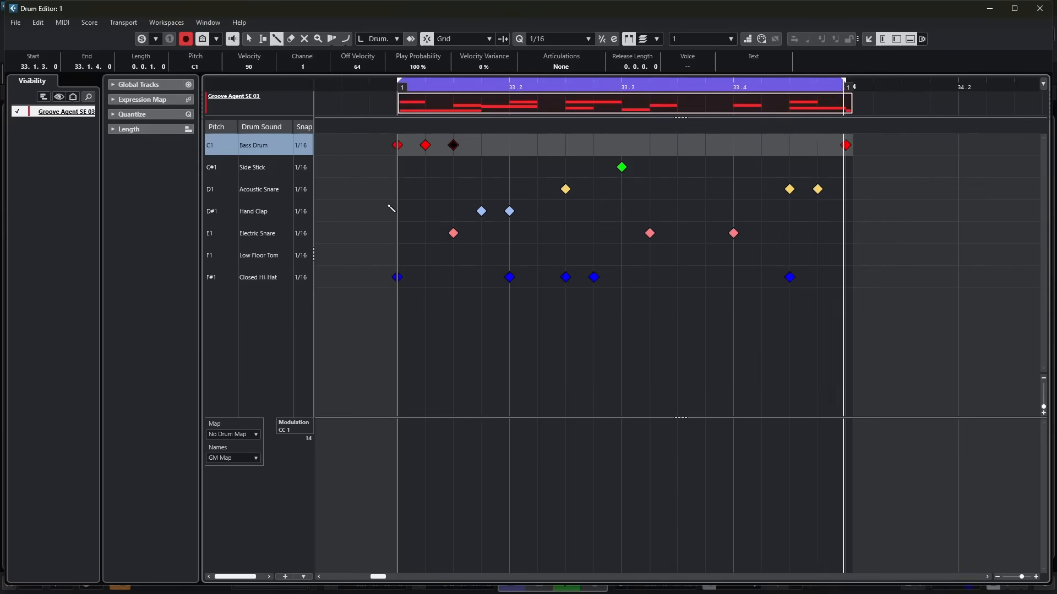
# Close the Drum Editor, add PingPongDelay as an insert on the Groove Agent channel and start playback
pyautogui.hotkey('ctrl', 'w')
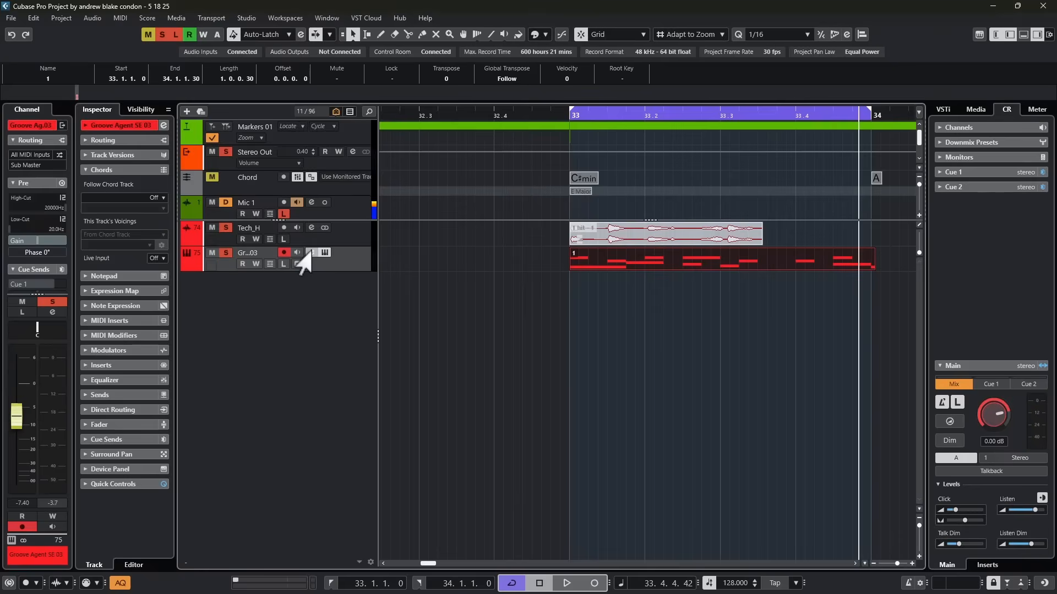
pyautogui.click(306, 256)
pyautogui.click(330, 161)
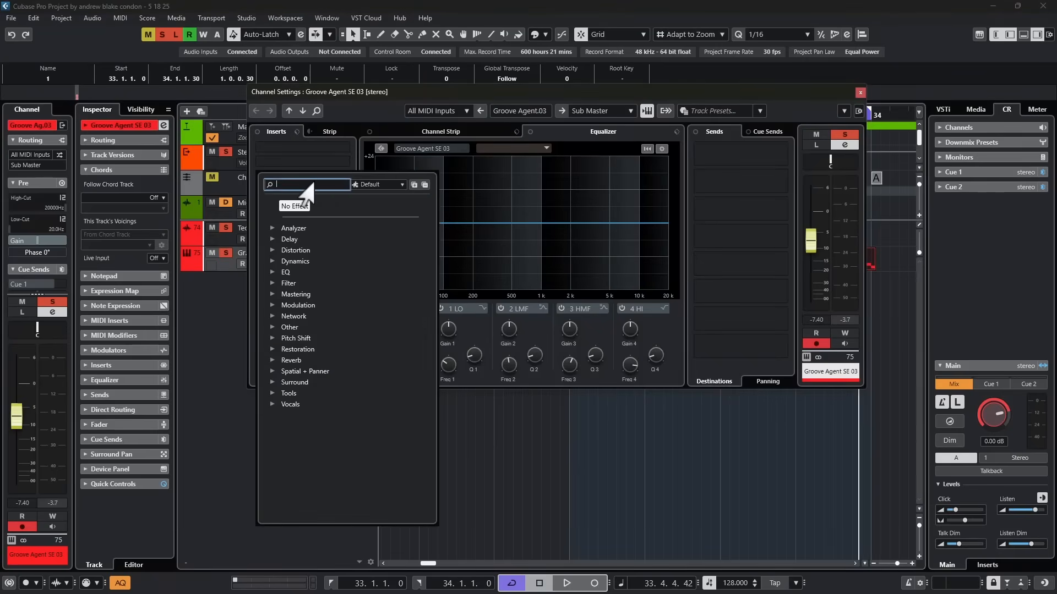
pyautogui.write('ping')
pyautogui.press('Return')
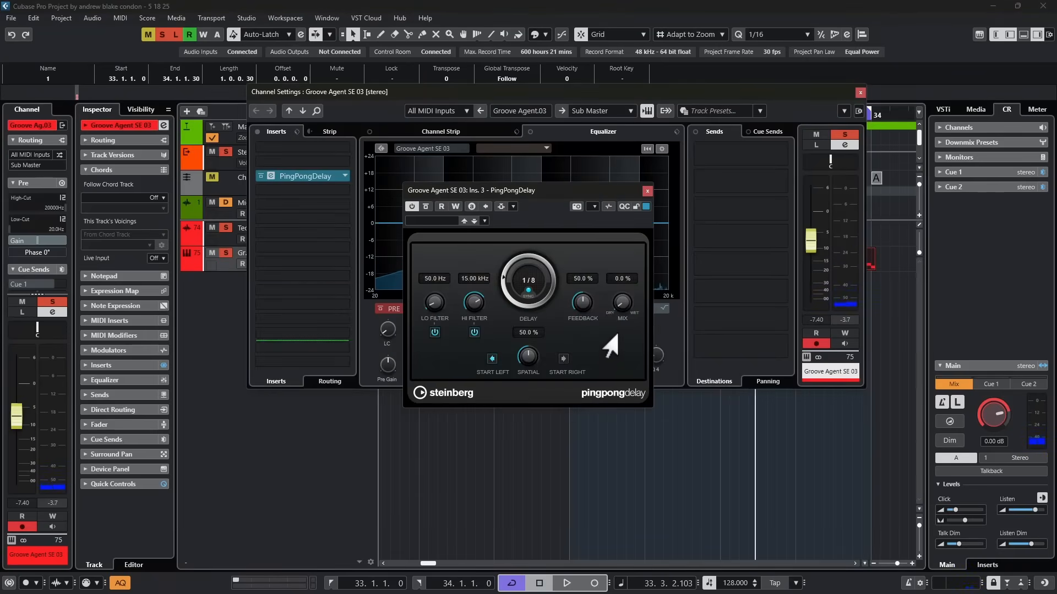
pyautogui.press('space')
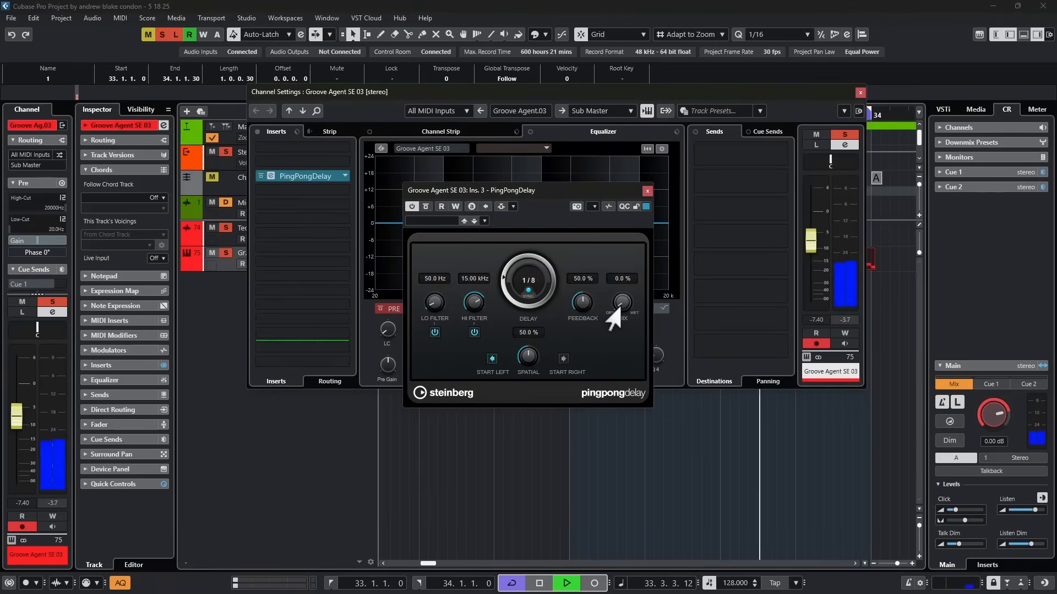
# Set the PingPongDelay mix to 17% and its delay time to 1/16 while auditioning the beat, and close the plug-in
pyautogui.moveTo(614, 316); pyautogui.dragTo(620, 299)
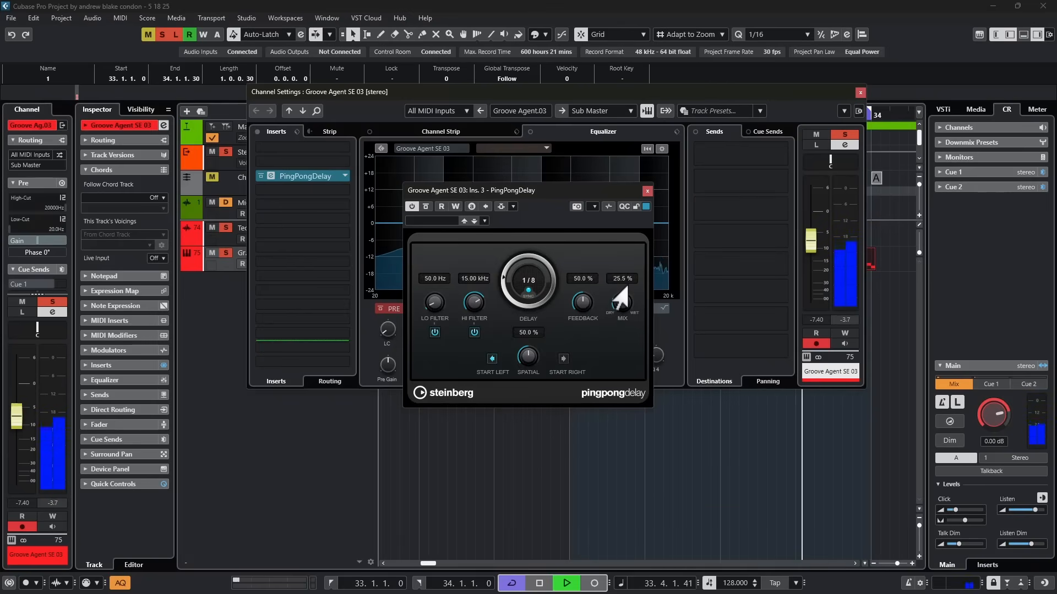
pyautogui.press('space')
pyautogui.press('space')
pyautogui.scroll(-1, 513, 300)
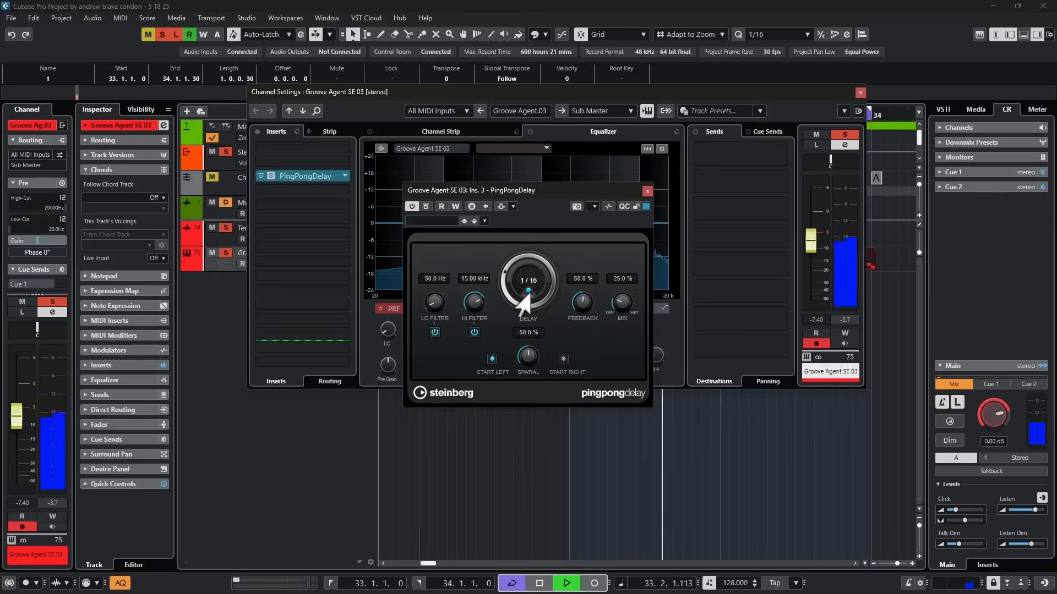
pyautogui.press('space')
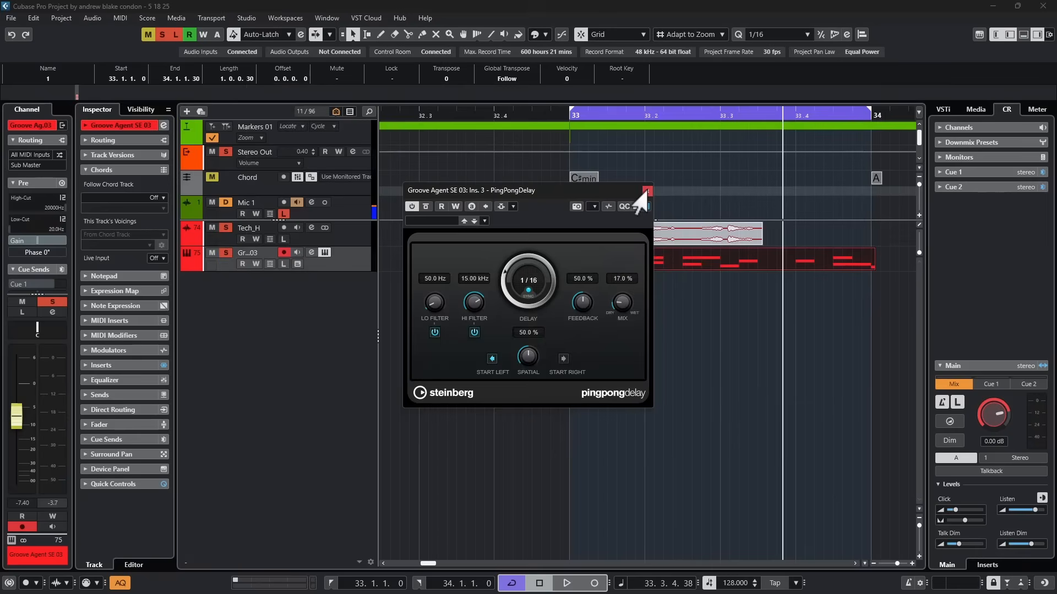
pyautogui.click(647, 192)
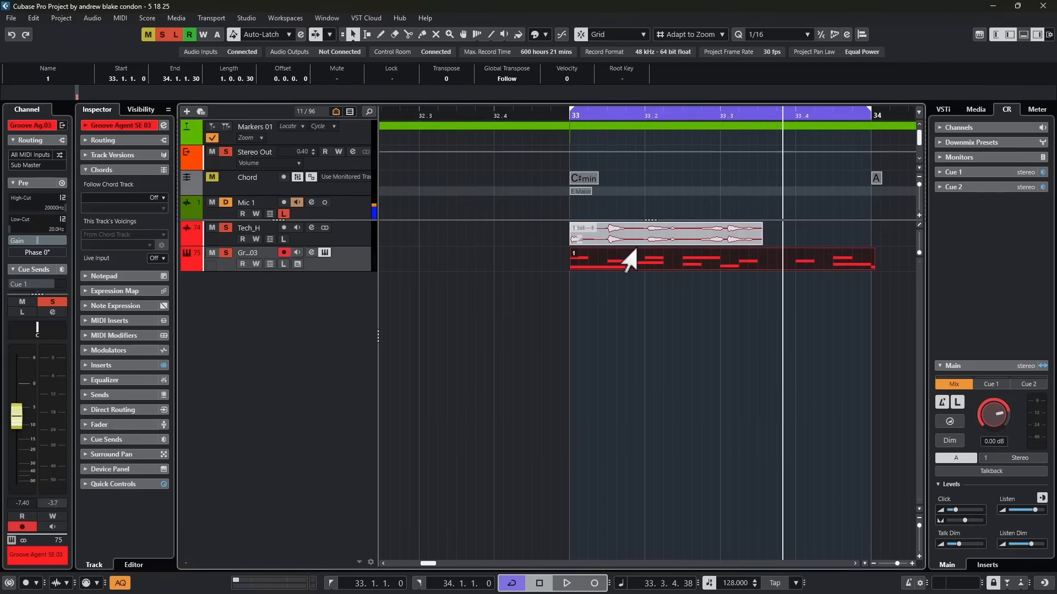
# Repeat the one-bar Groove Agent SE 03 part up to bar 49 and raise its channel fader to -3.02 during unsoloed full-mix playback
pyautogui.keyDown('ctrl'); pyautogui.scroll(-2, 675, 407); pyautogui.keyUp('ctrl')
pyautogui.hscroll(2, 684, 395)
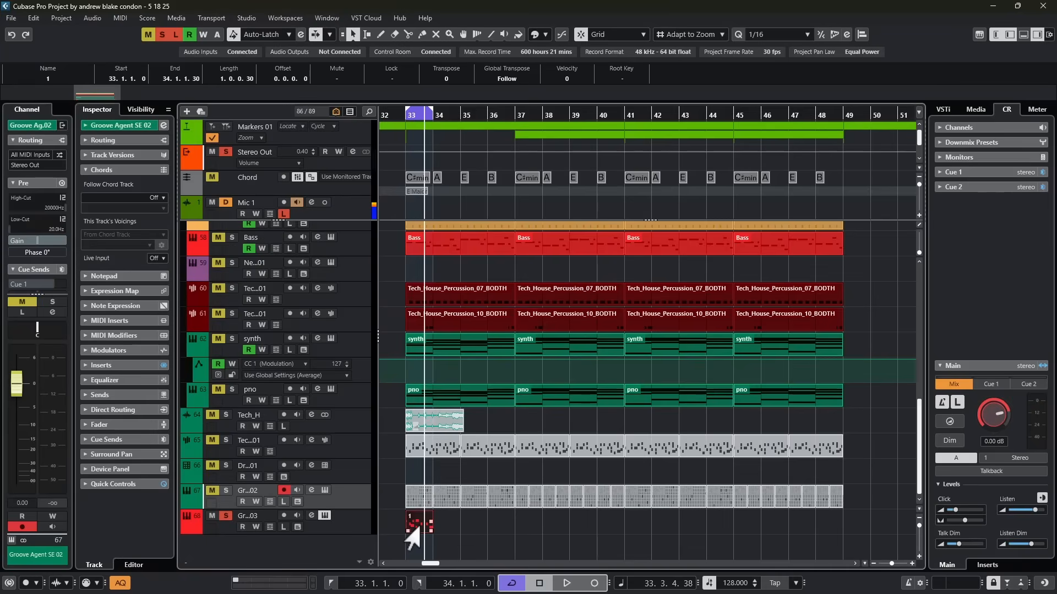
pyautogui.click(406, 528)
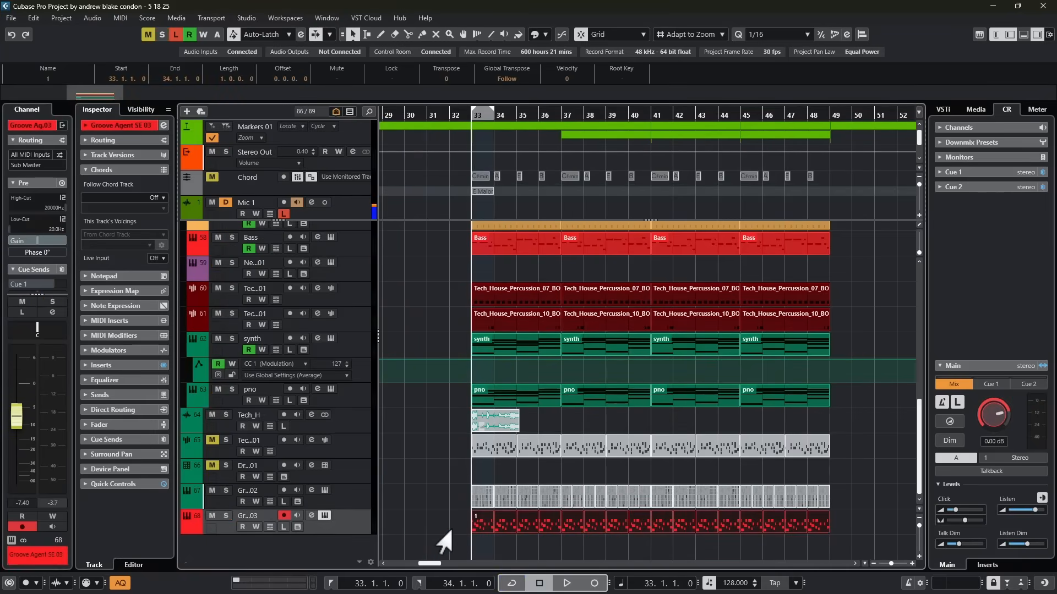
pyautogui.press('space')
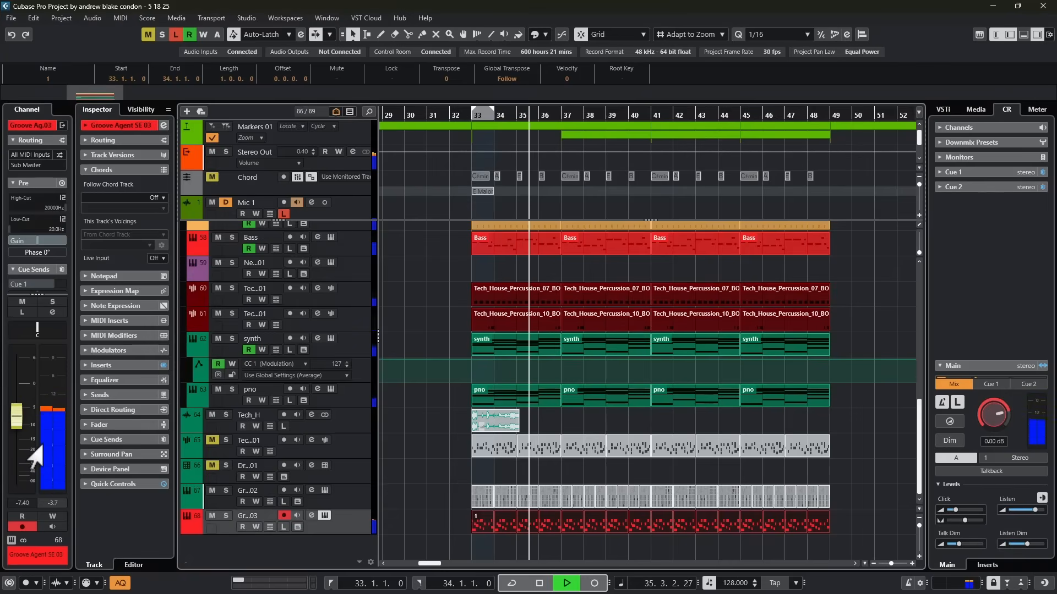
pyautogui.moveTo(11, 423); pyautogui.dragTo(11, 402)
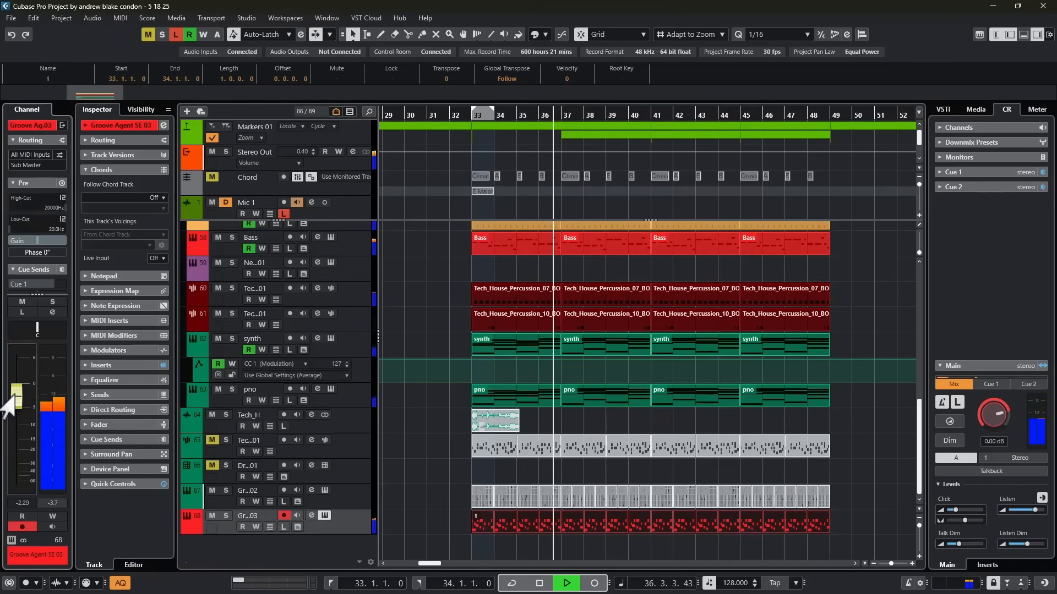
# Mute all parts on the Groove Agent SE 03 track and add a new track version v2
pyautogui.press('7')
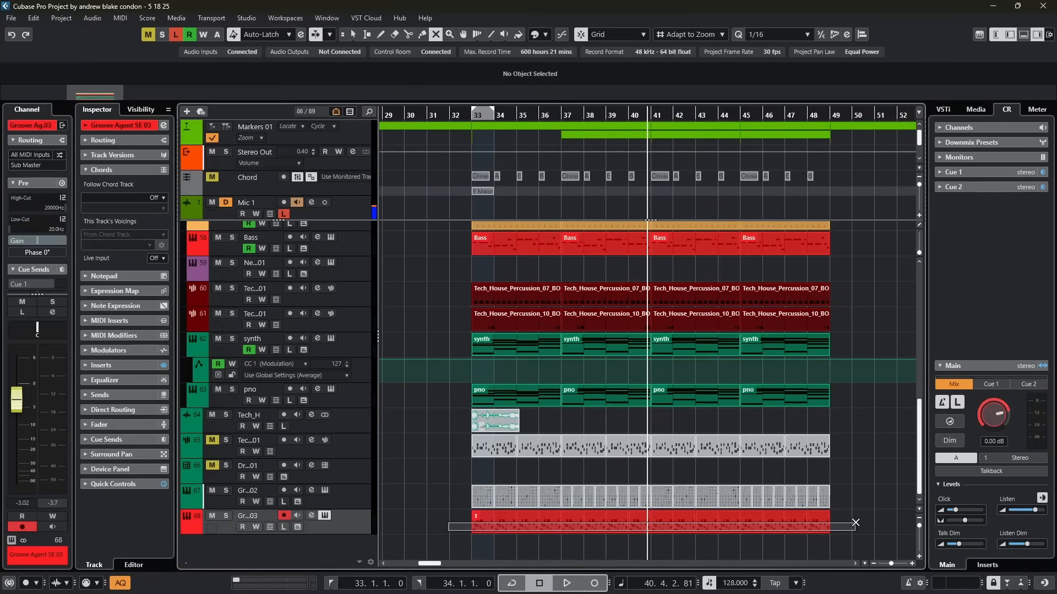
pyautogui.click(822, 530)
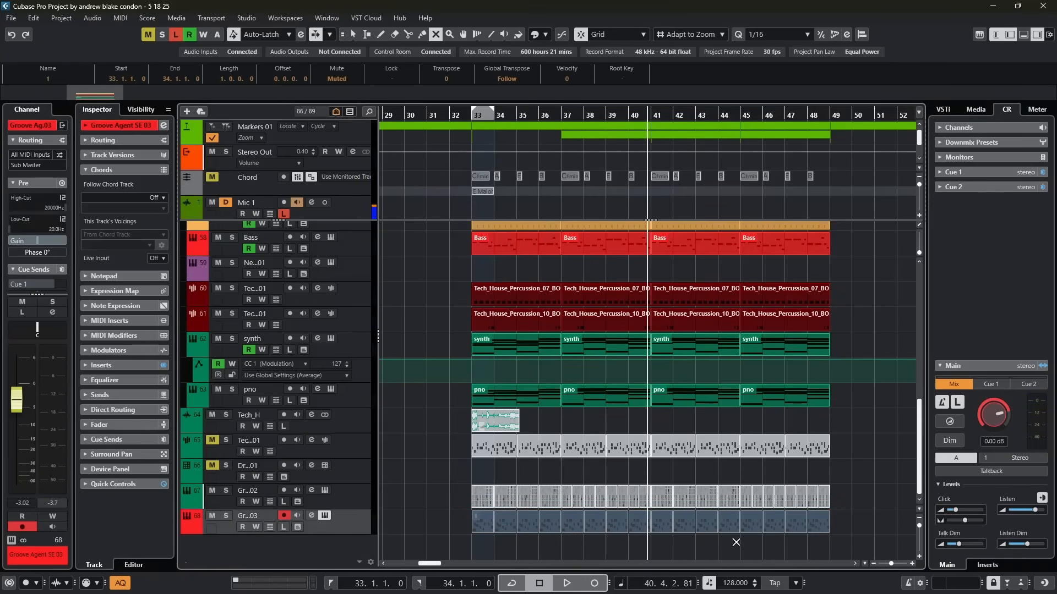
pyautogui.click(112, 155)
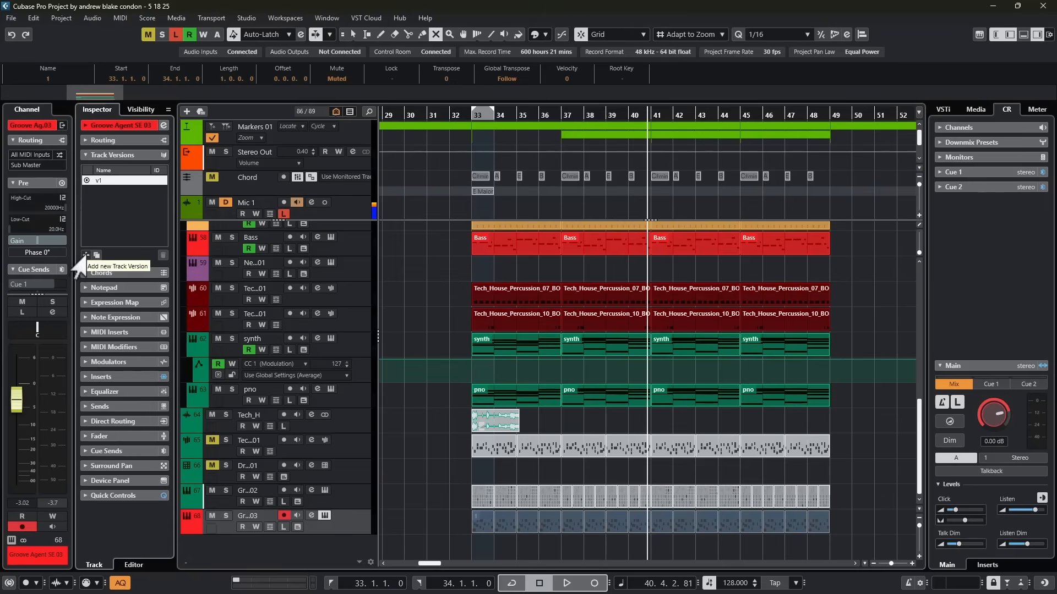
pyautogui.click(86, 255)
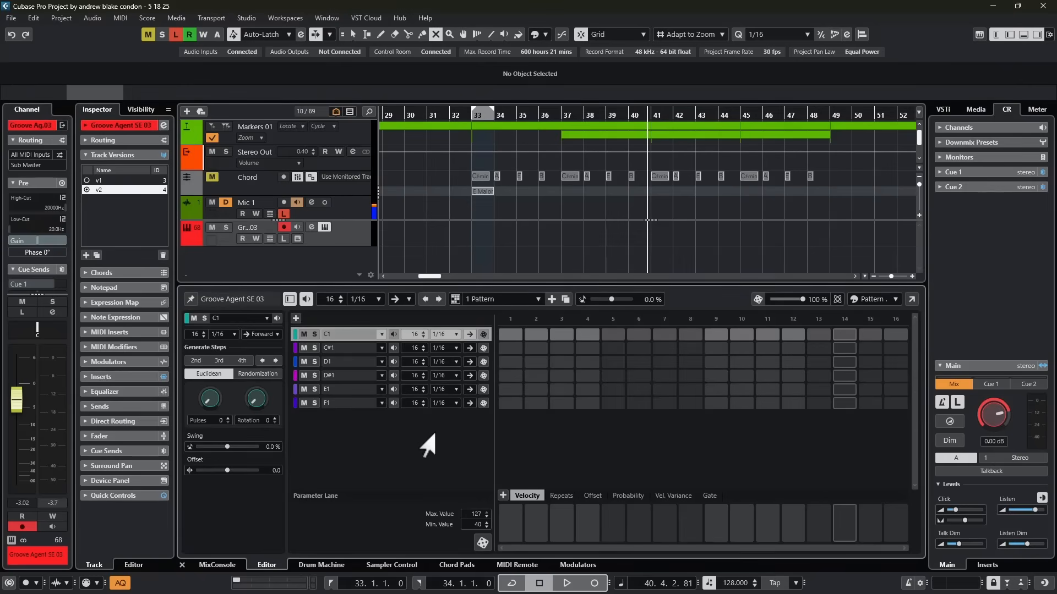
# Randomize all lanes of the track's 16-step pattern in the Pattern Editor several times, auditioning variations together with the arrangement
pyautogui.click(755, 299)
pyautogui.click(755, 299)
pyautogui.click(755, 299)
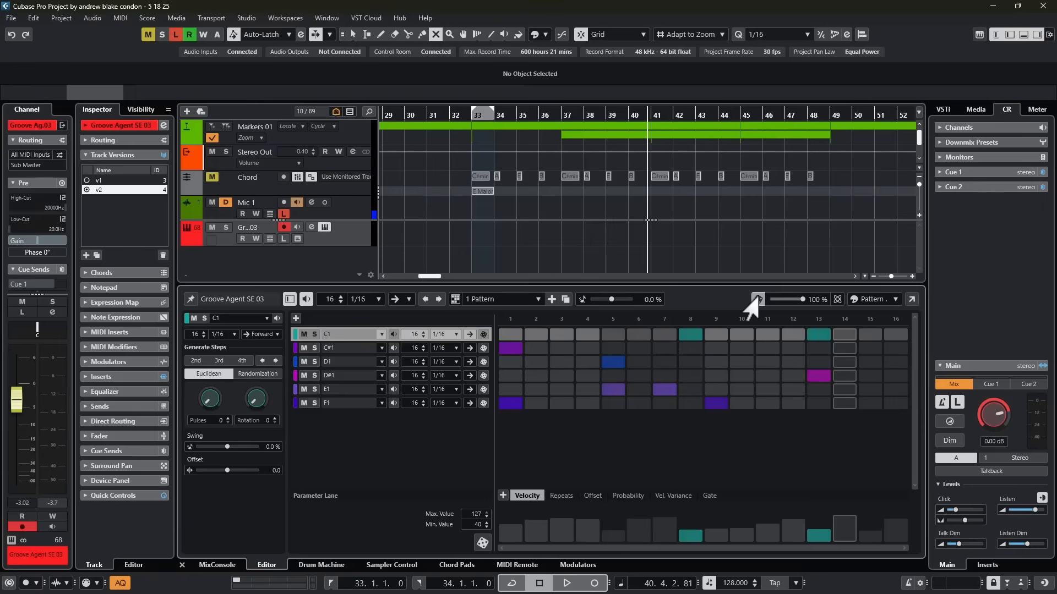
pyautogui.click(755, 299)
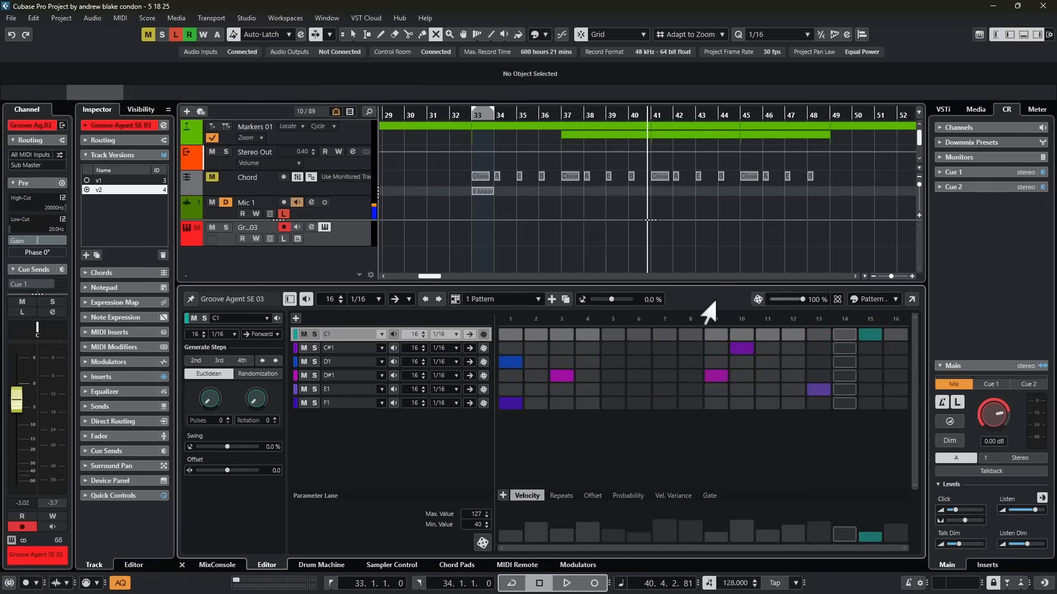
pyautogui.click(758, 299)
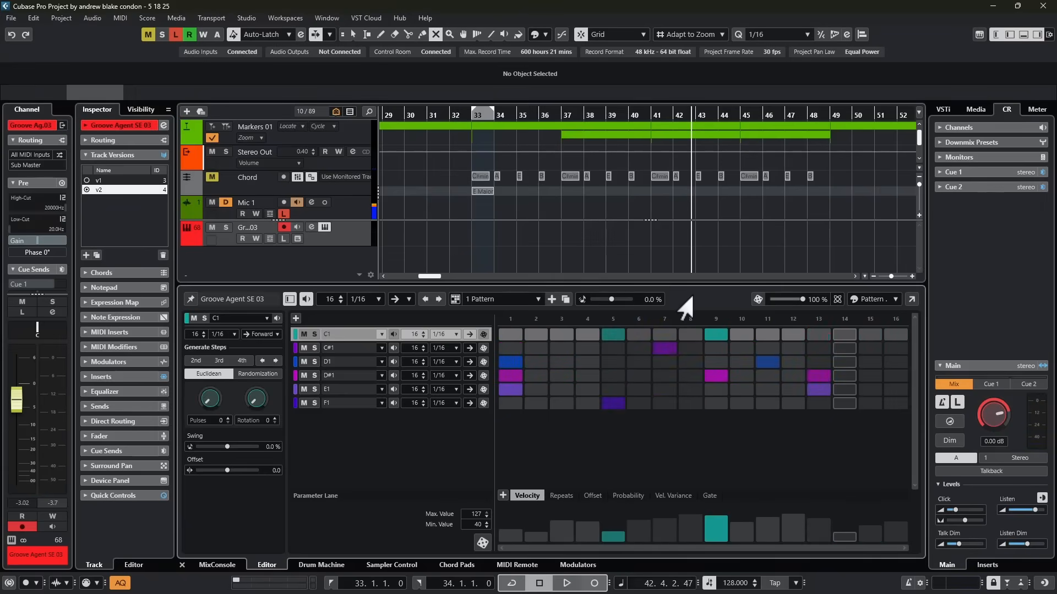
pyautogui.press('space')
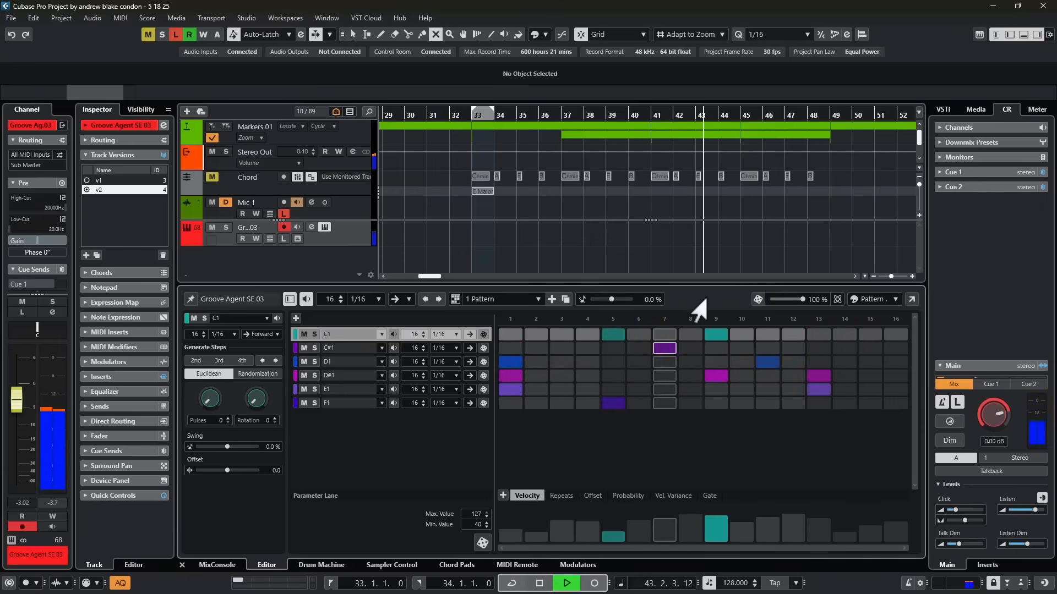
pyautogui.click(758, 299)
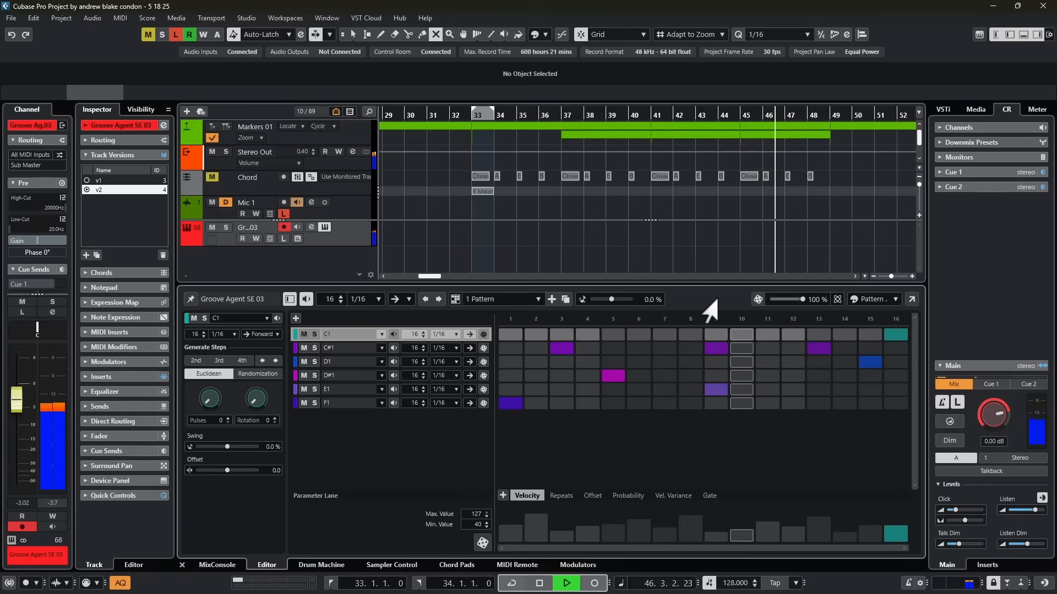
pyautogui.press('space')
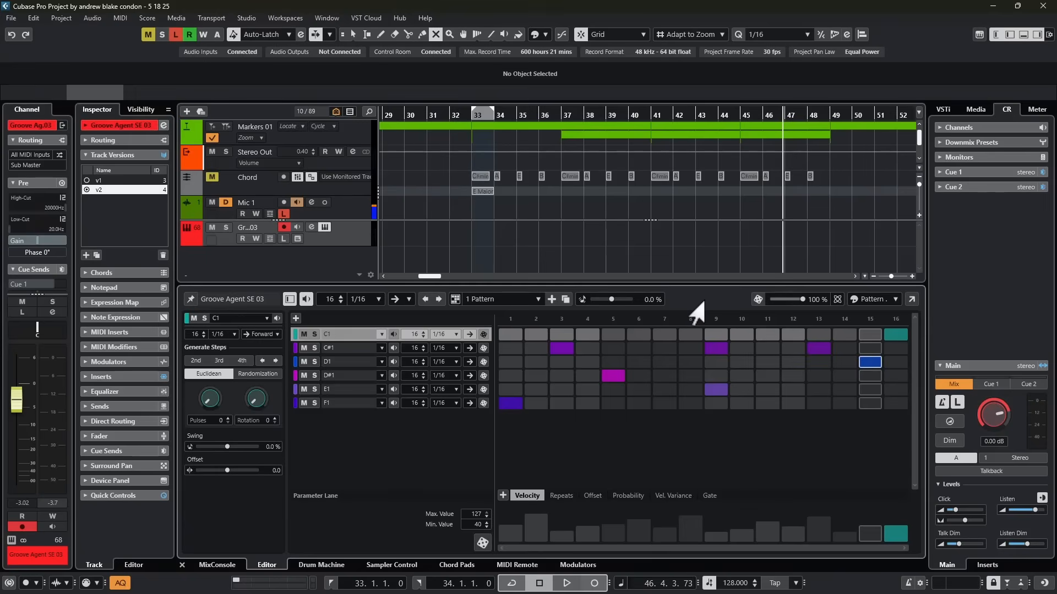
pyautogui.click(415, 522)
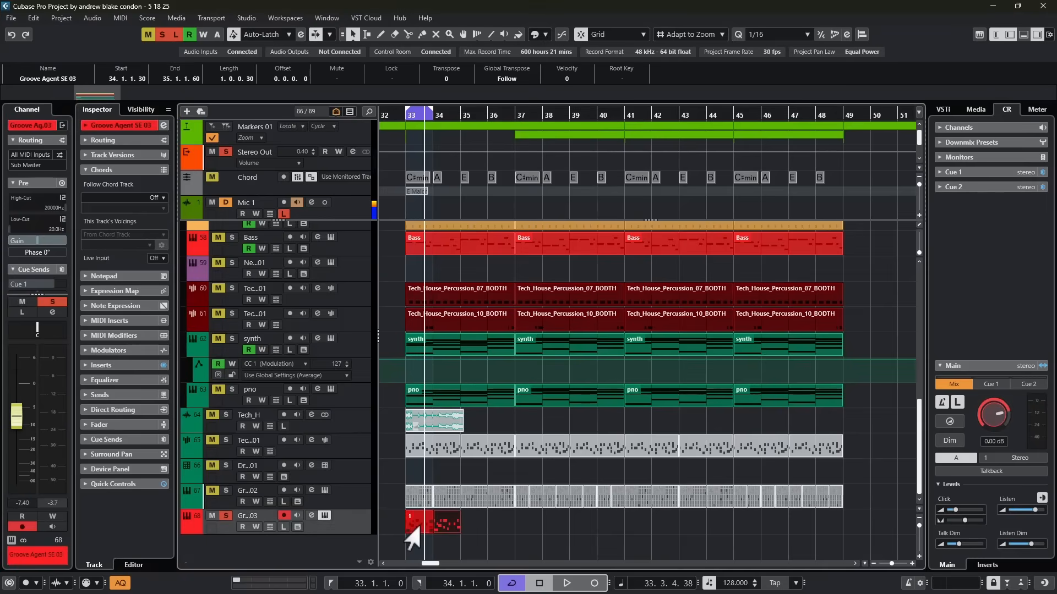